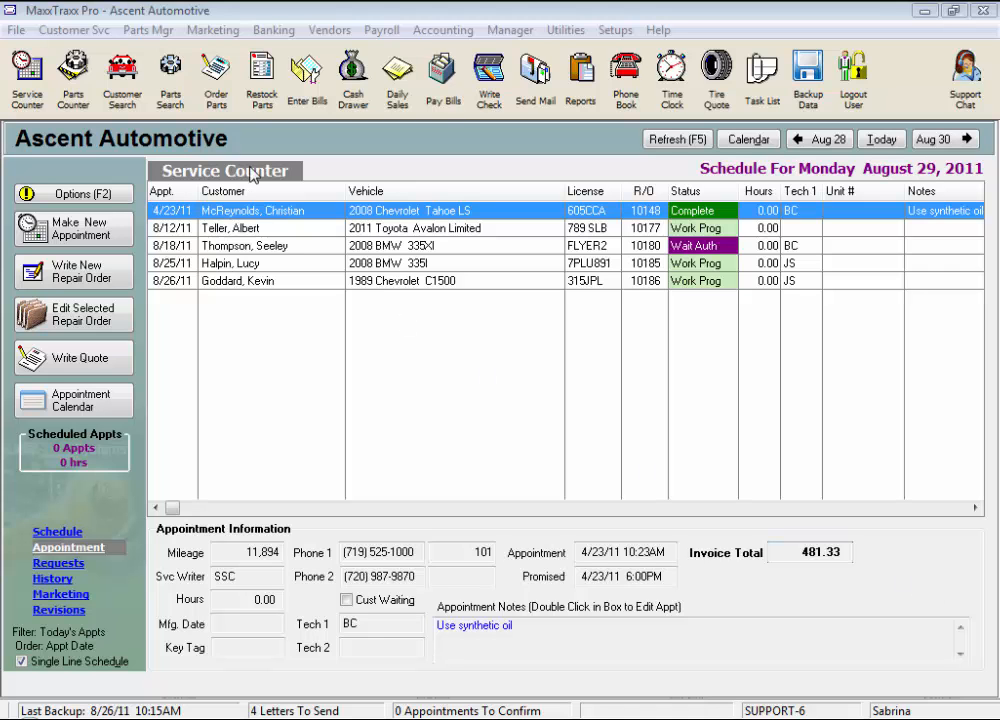
Step: Find the rebuilt brake caliper 1000645 in the parts list, open its part record and check its condition setting
left_click(188, 116)
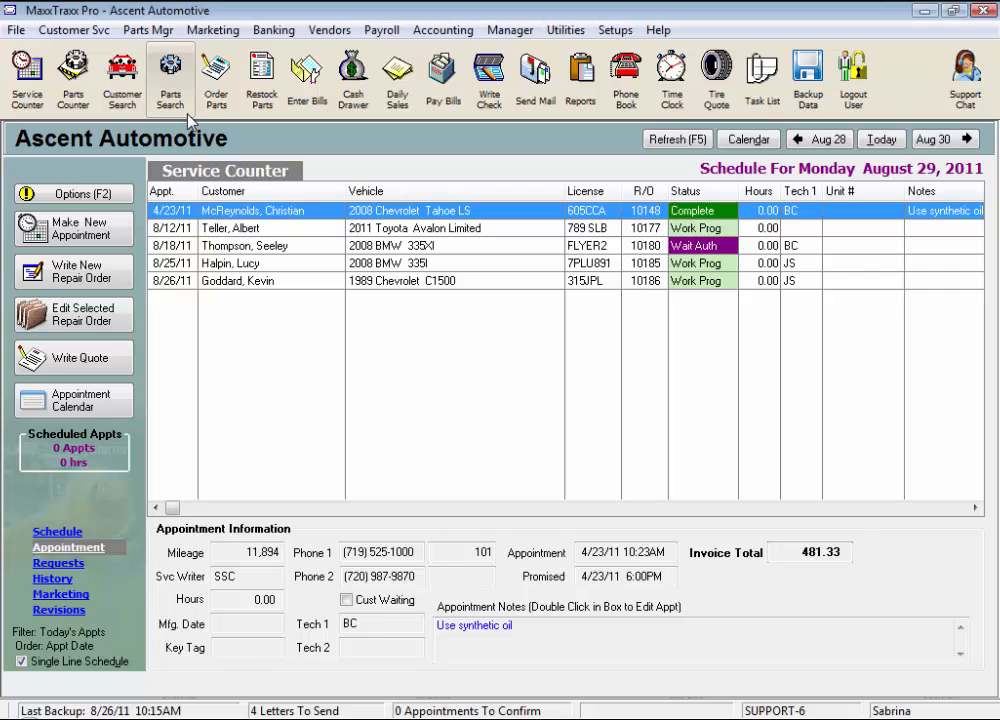
scroll(481, 435, "down", 3)
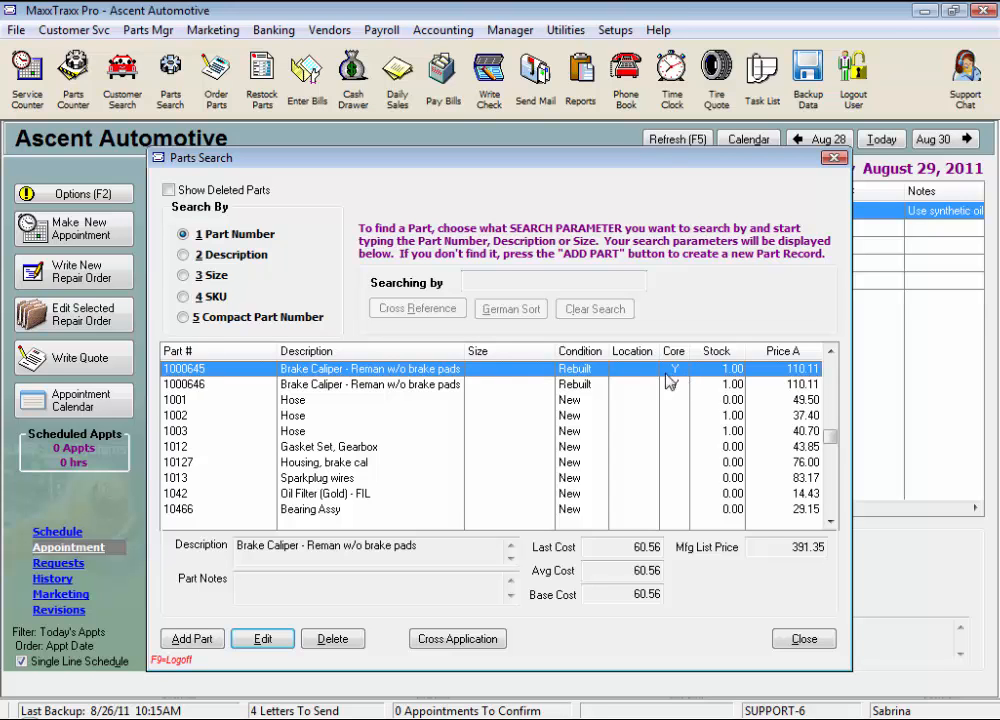
double_click(598, 372)
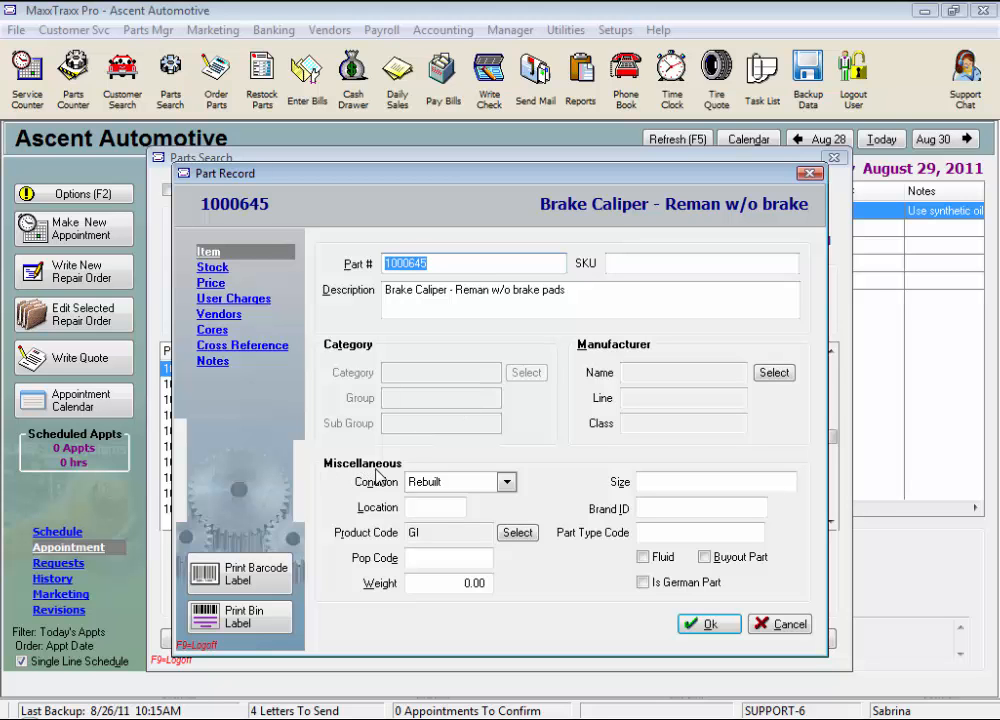
left_click(508, 482)
left_click(513, 529)
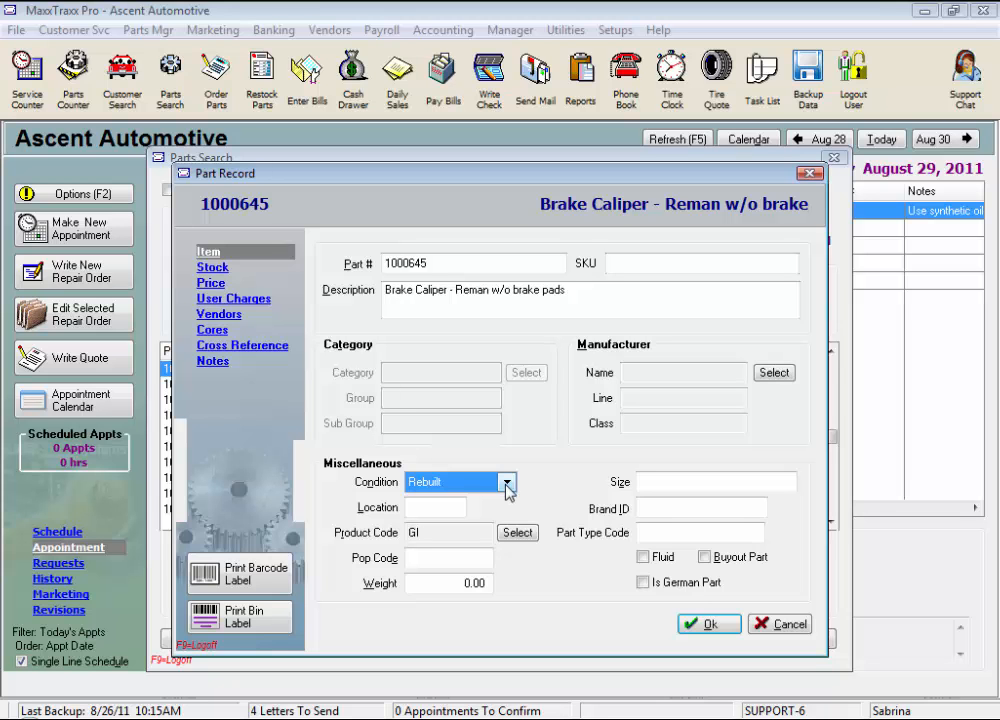
Step: Review the brake caliper's core tracking settings, switching Track Cores off and on again, and check the core price to customer
left_click(224, 331)
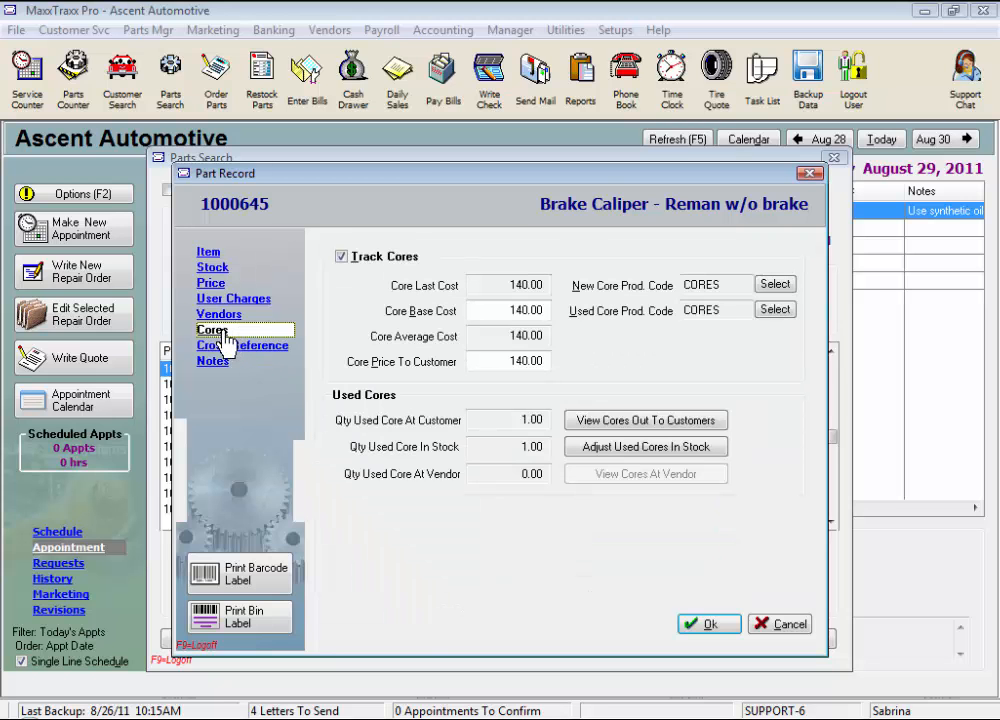
left_click(341, 257)
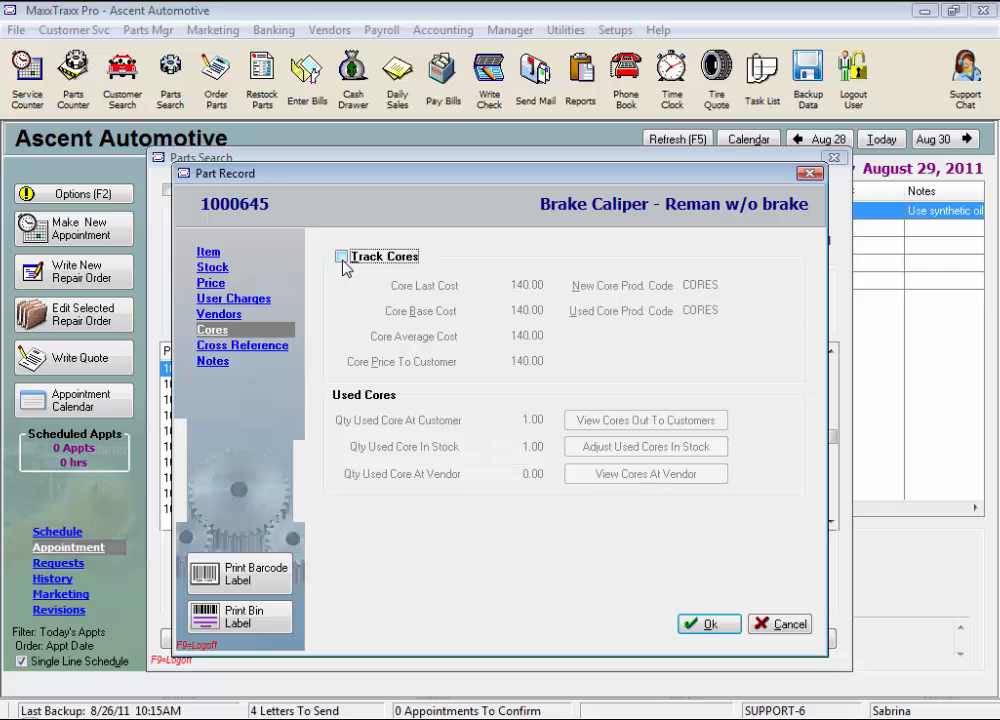
left_click(341, 257)
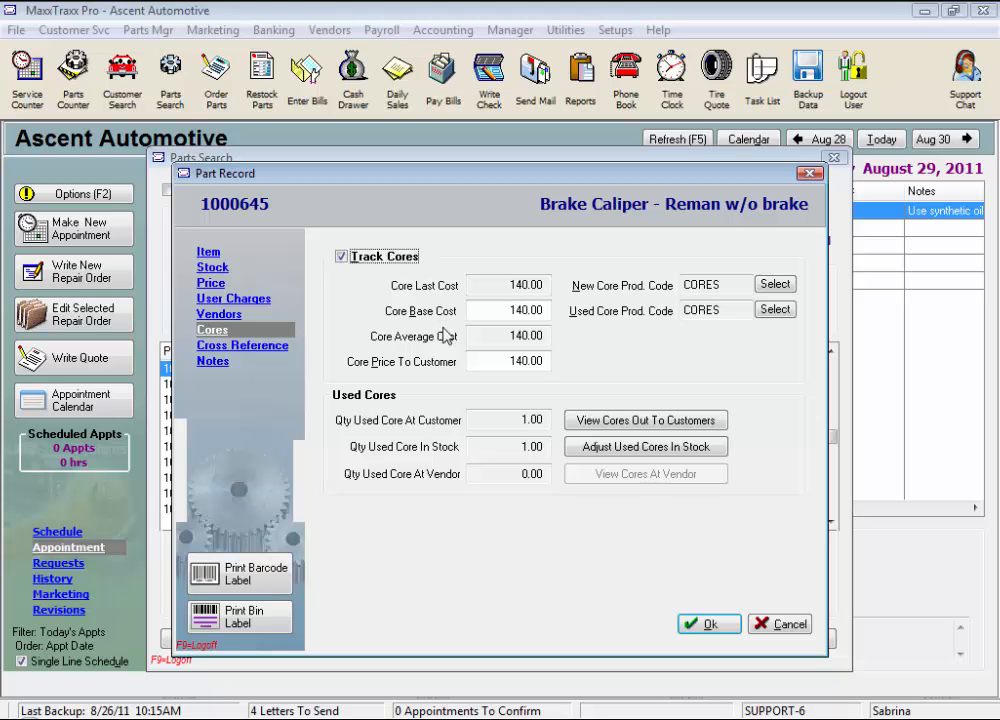
left_click(484, 359)
left_click_drag(484, 359, 641, 375)
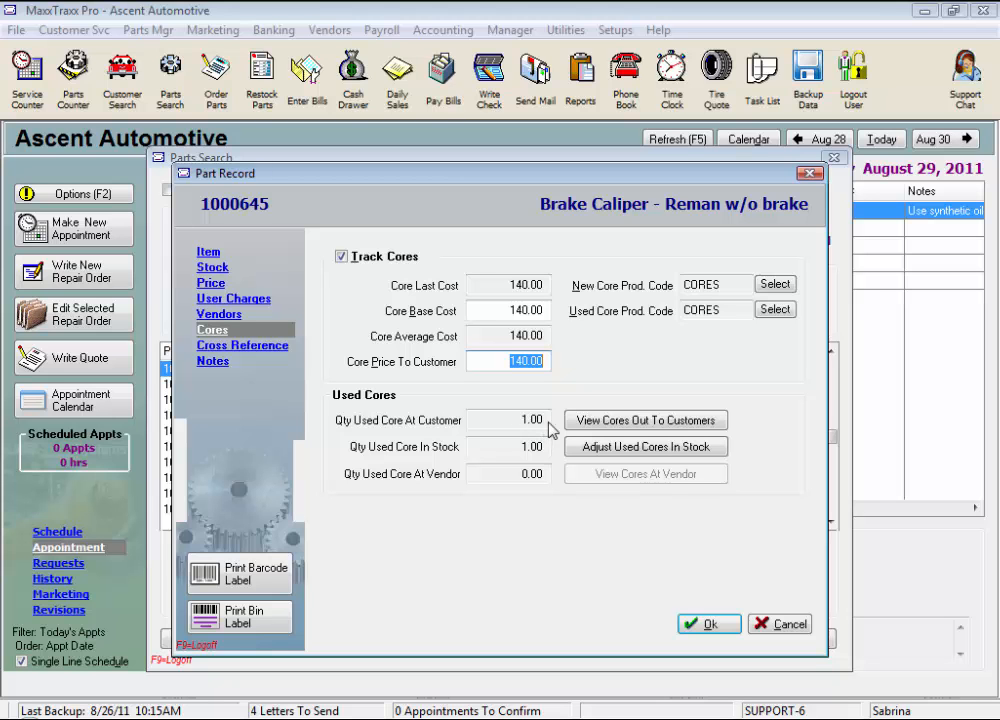
Step: View the brake caliper's cores out to customers and inspect the quantity-to-return editor without changing it
left_click(637, 431)
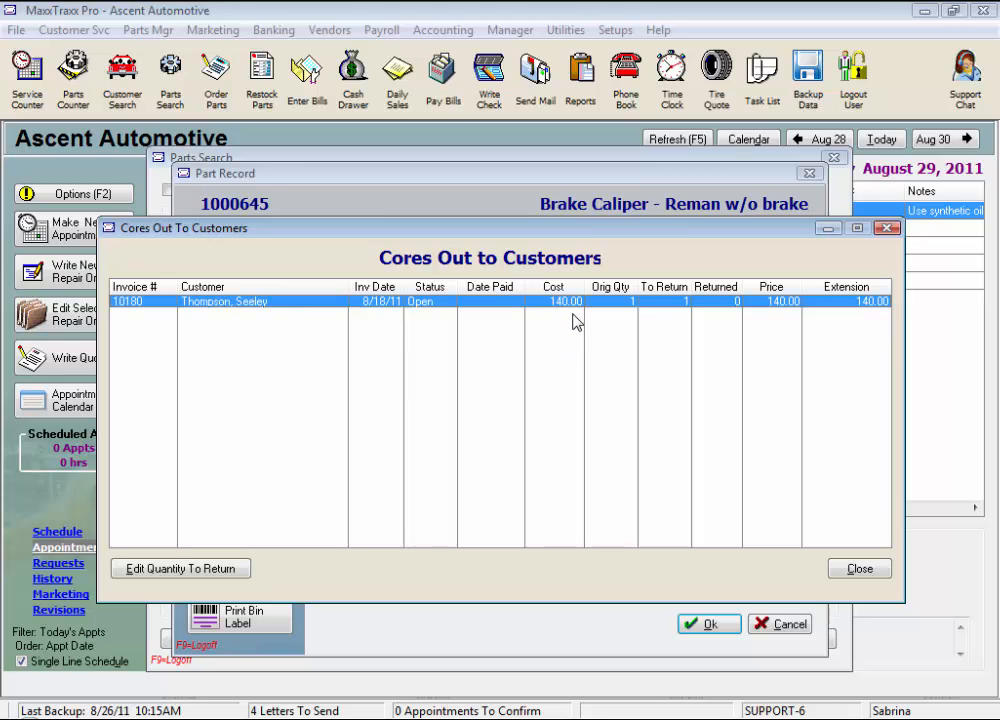
left_click(247, 569)
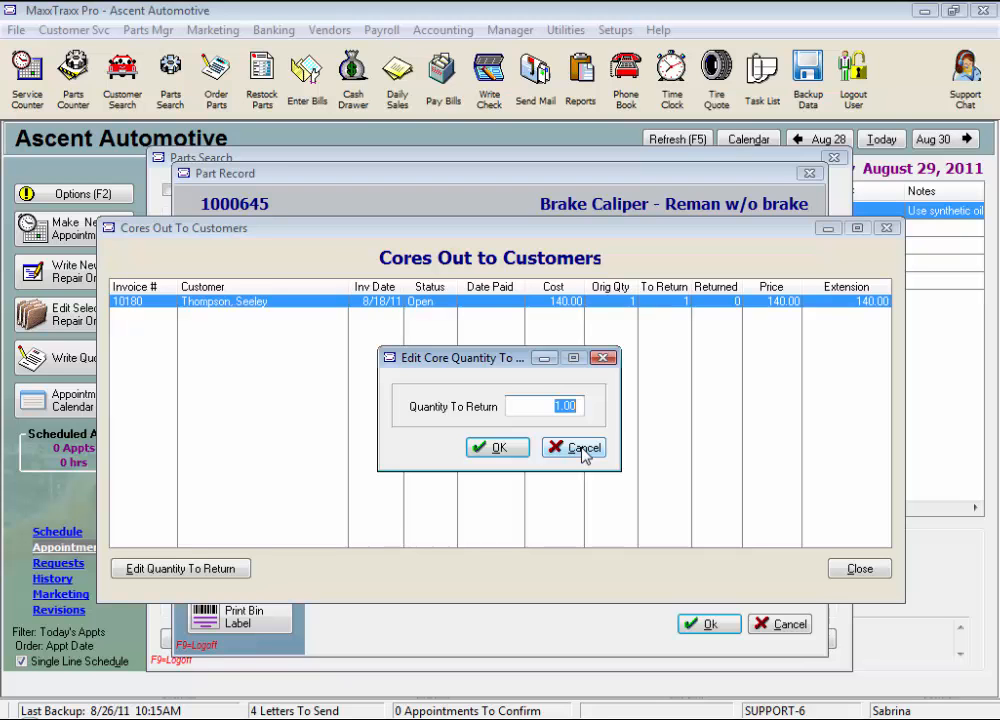
left_click(578, 448)
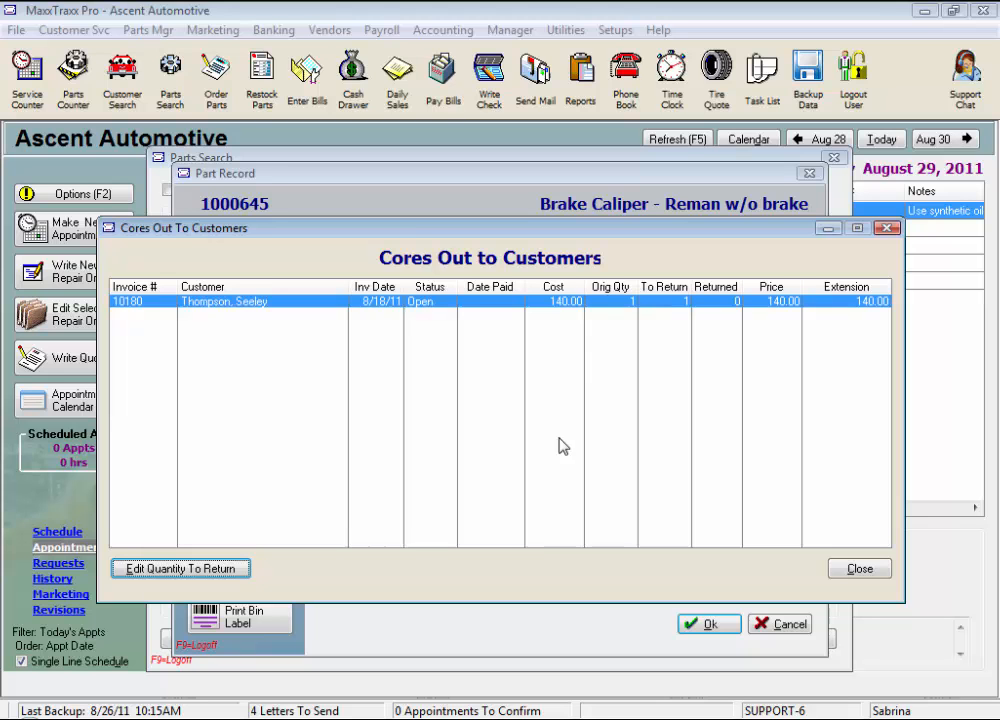
left_click(563, 446)
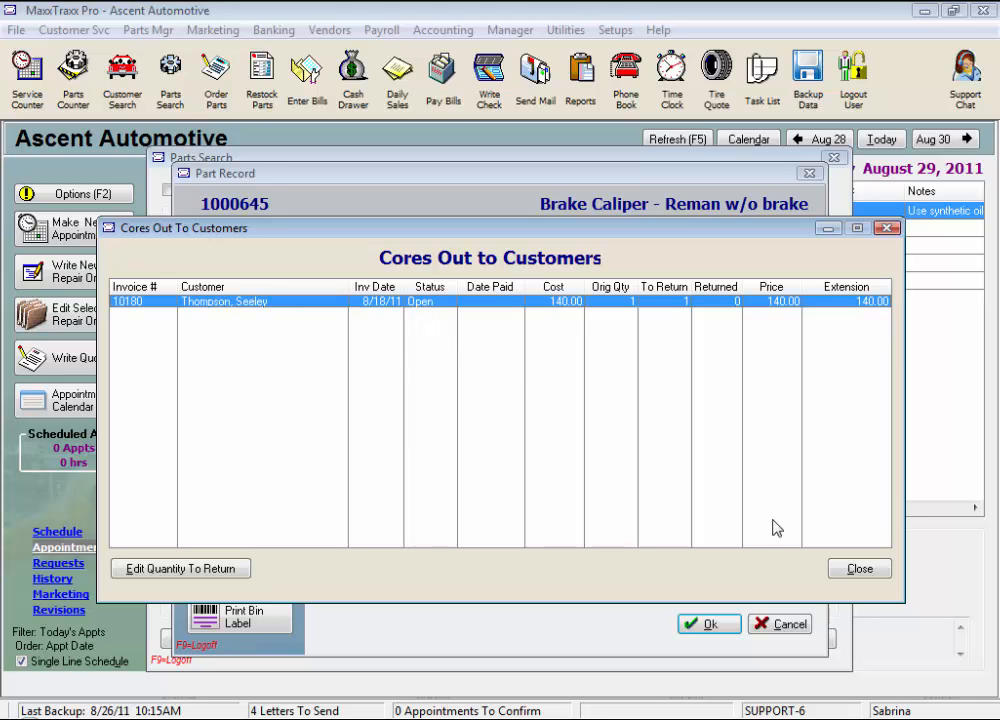
left_click(857, 569)
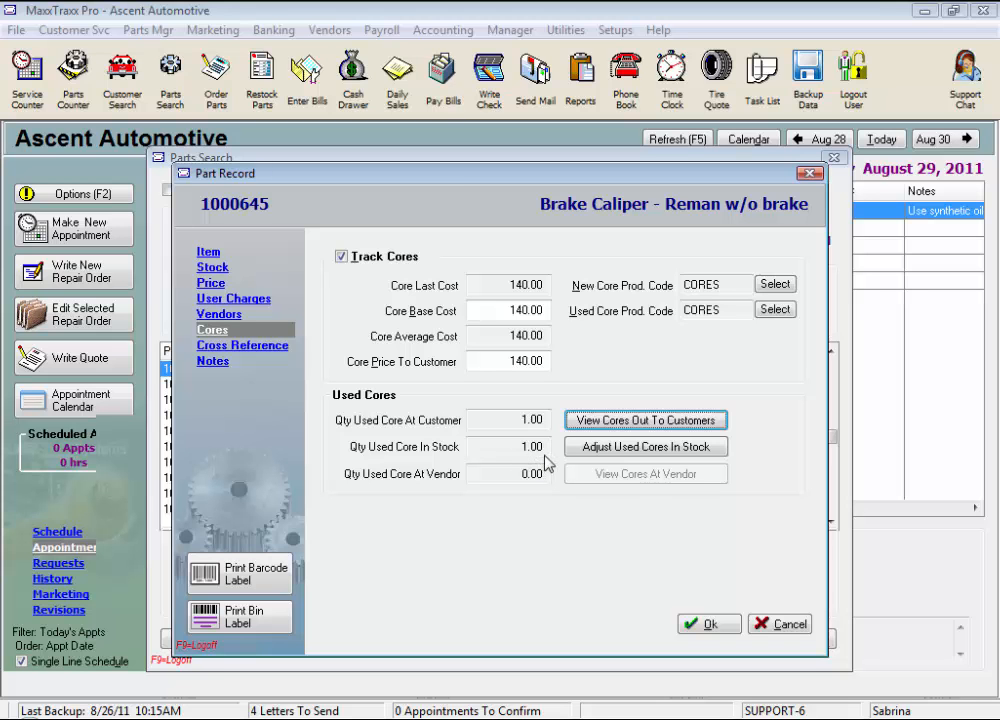
Step: Examine the used core stock adjustment with the Subtract operation and its cost, discard it and close the part record without saving
left_click(652, 447)
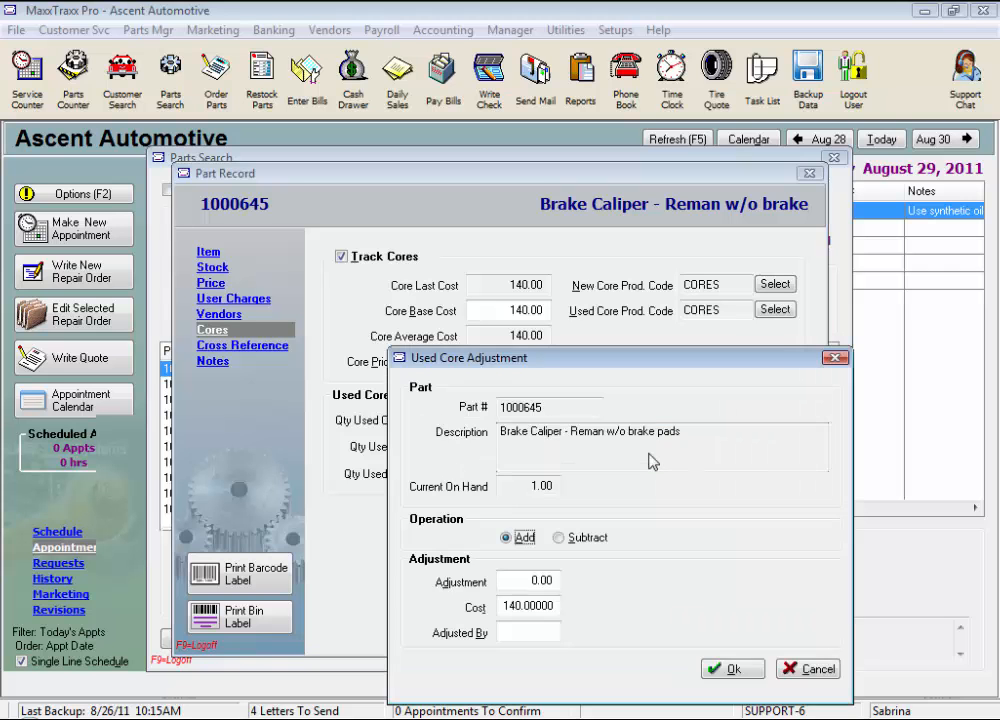
left_click(564, 541)
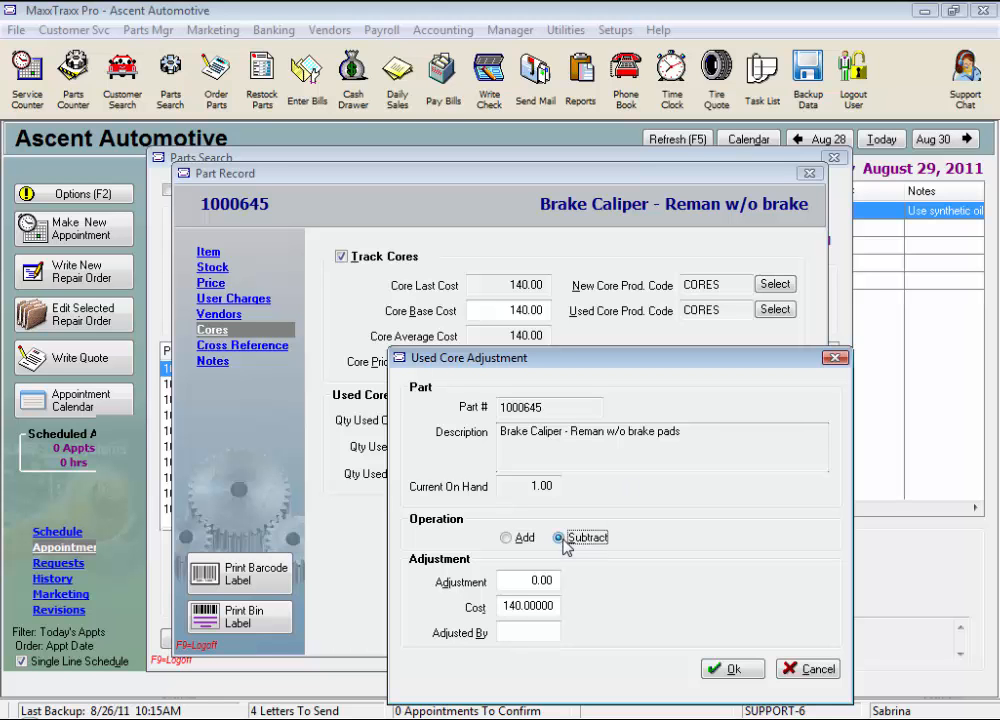
left_click(530, 607)
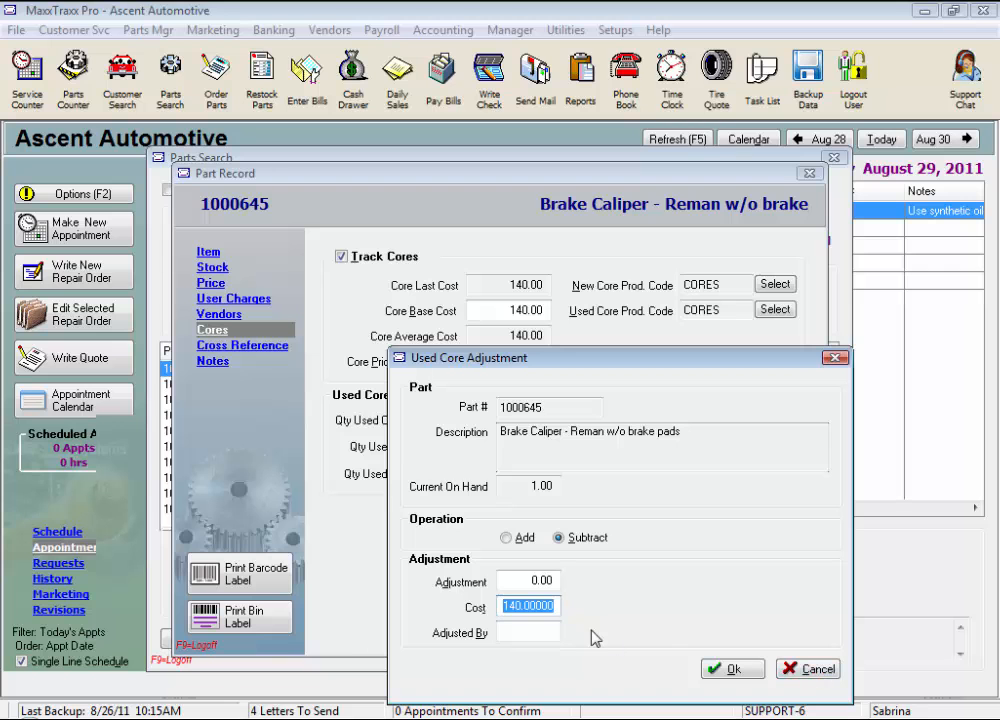
left_click(809, 670)
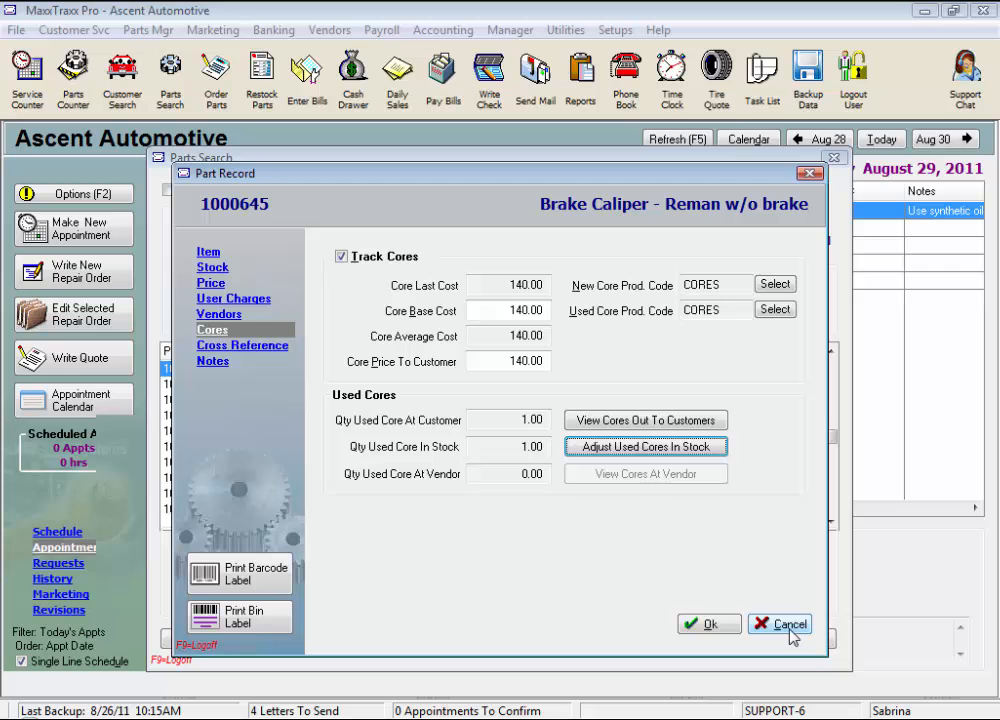
left_click(789, 626)
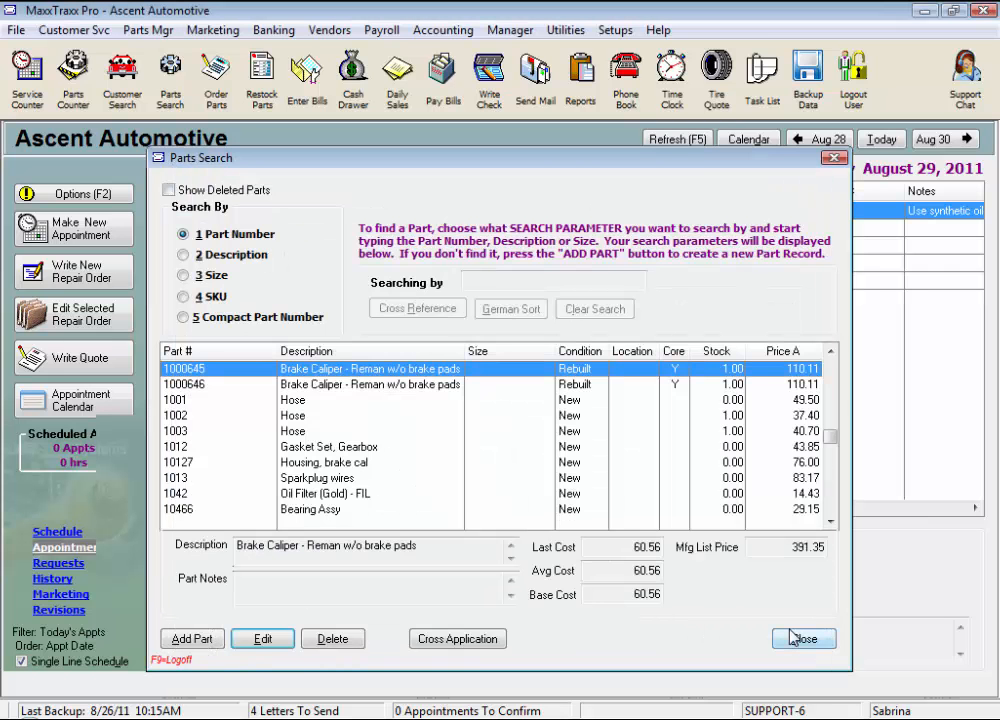
Step: Run the Core Valuation report from the Inventory reports, review it, and close the report and report manager
left_click(585, 116)
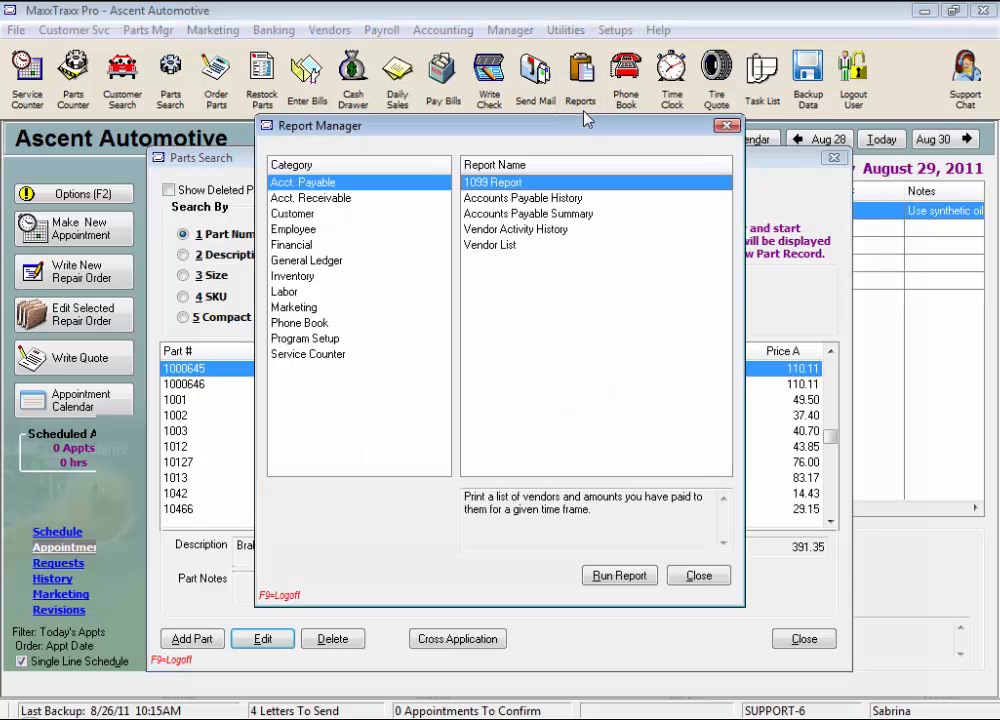
left_click(337, 279)
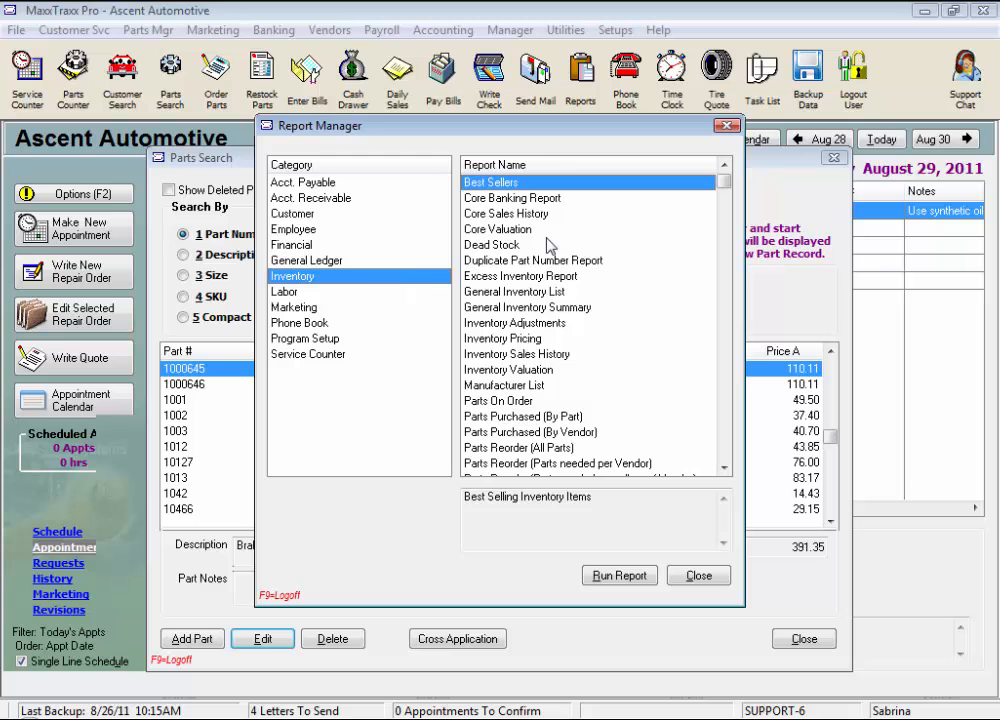
left_click(576, 231)
left_click(625, 575)
left_click(539, 575)
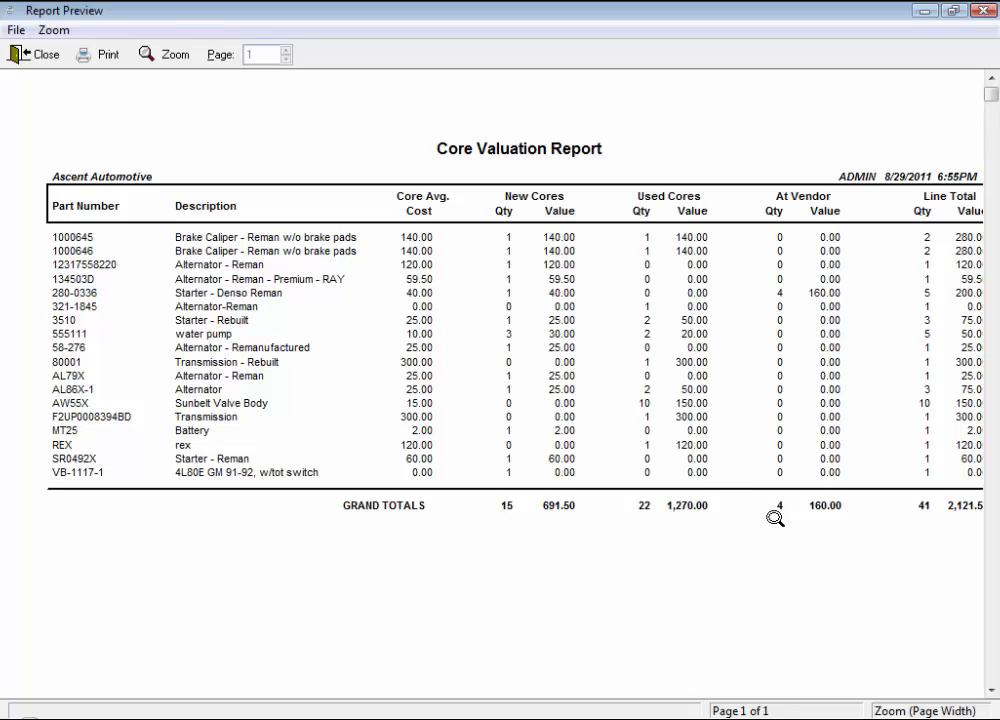
left_click(44, 58)
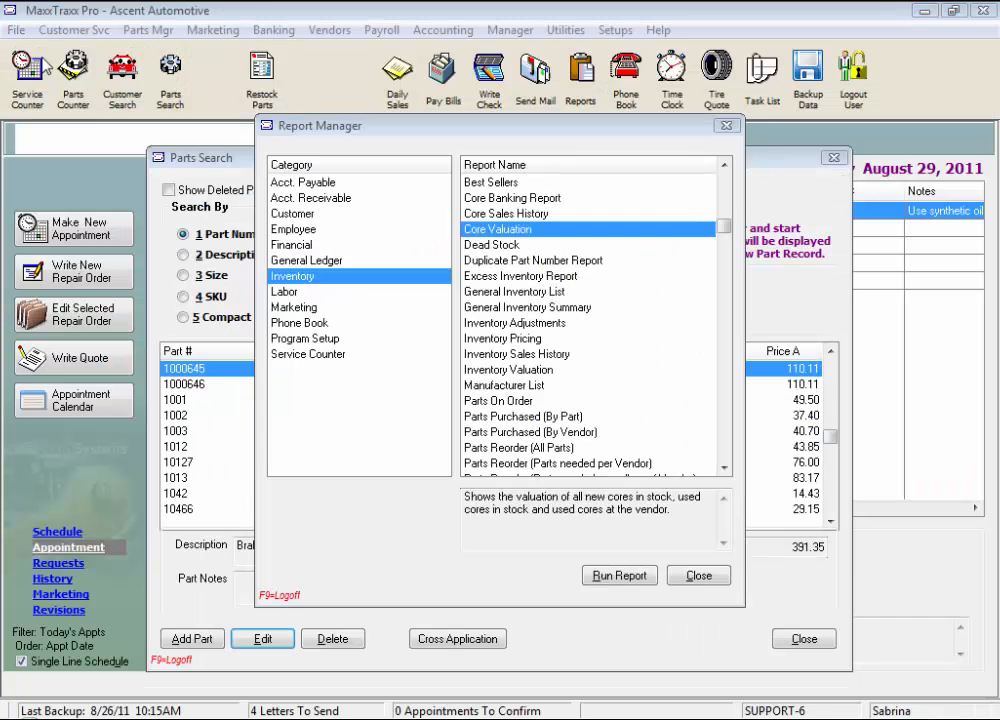
left_click(699, 576)
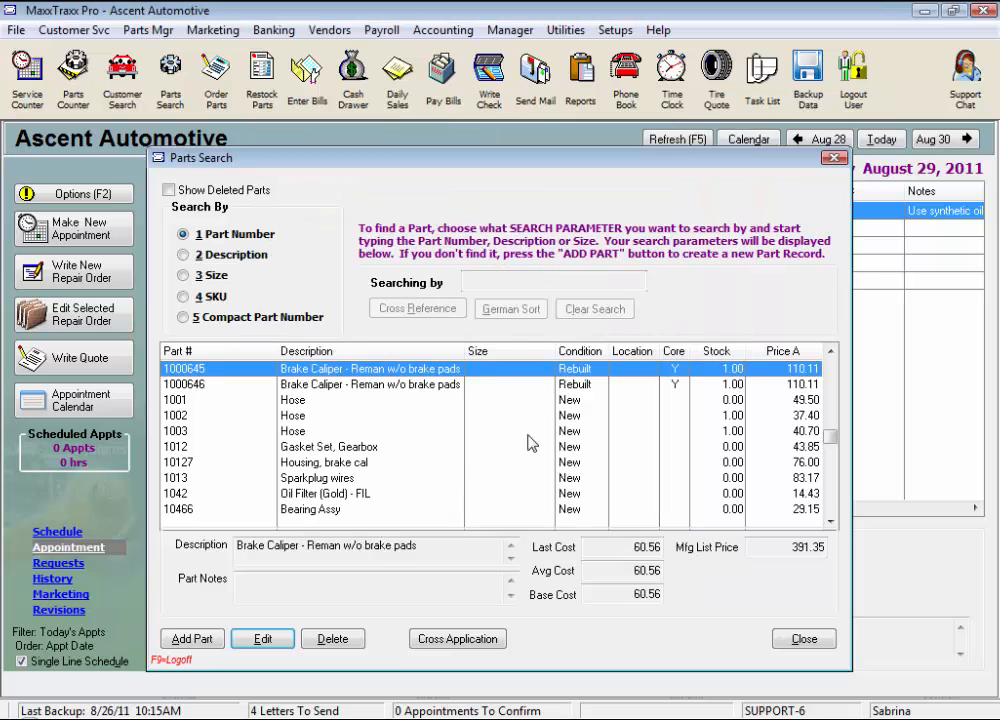
Step: Create a new parts order for the vendor Factory Motor Parts
left_click(218, 100)
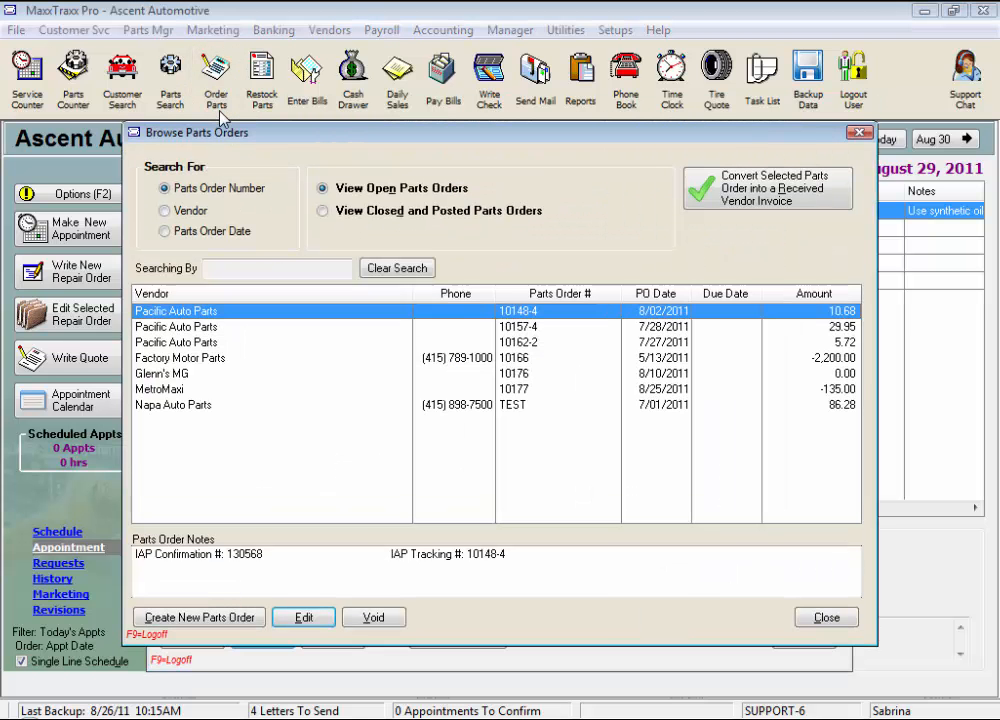
left_click(197, 618)
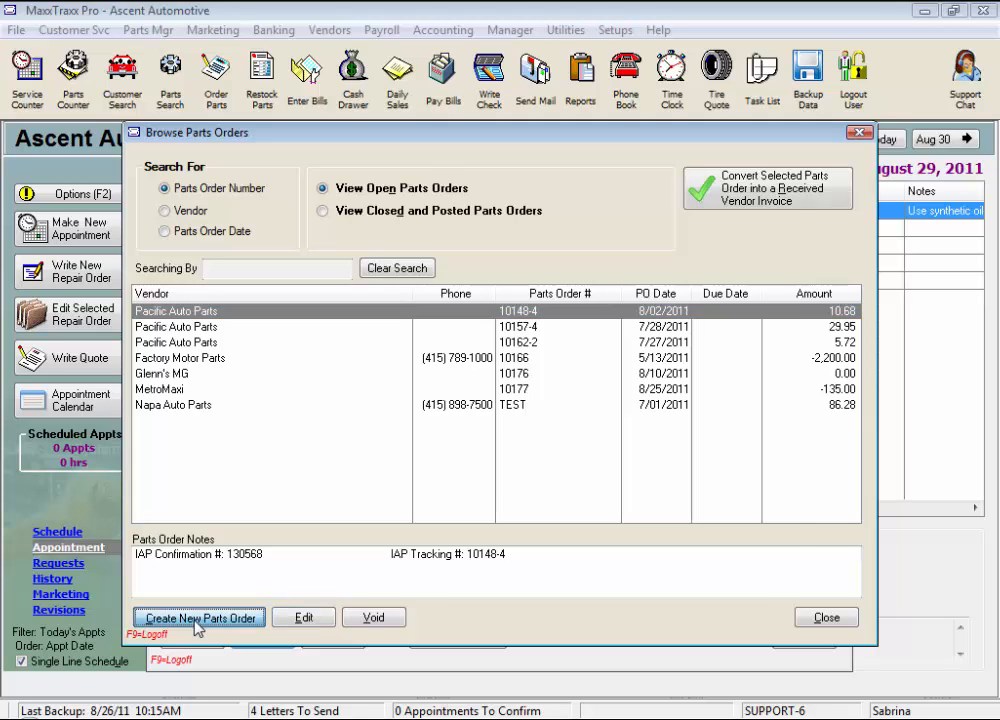
type("f")
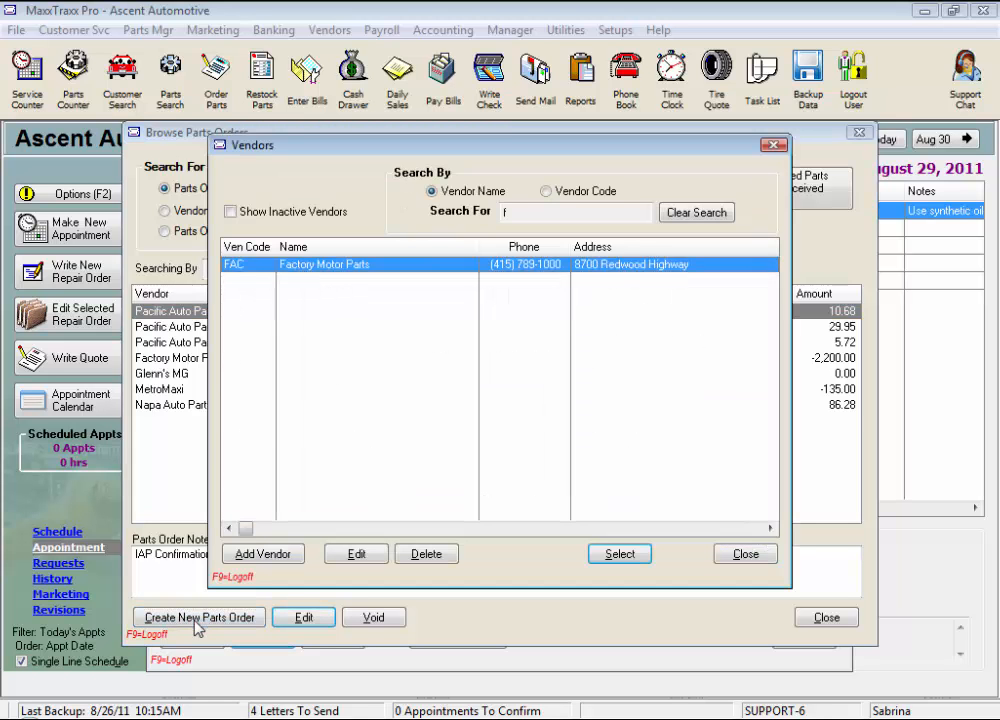
double_click(427, 265)
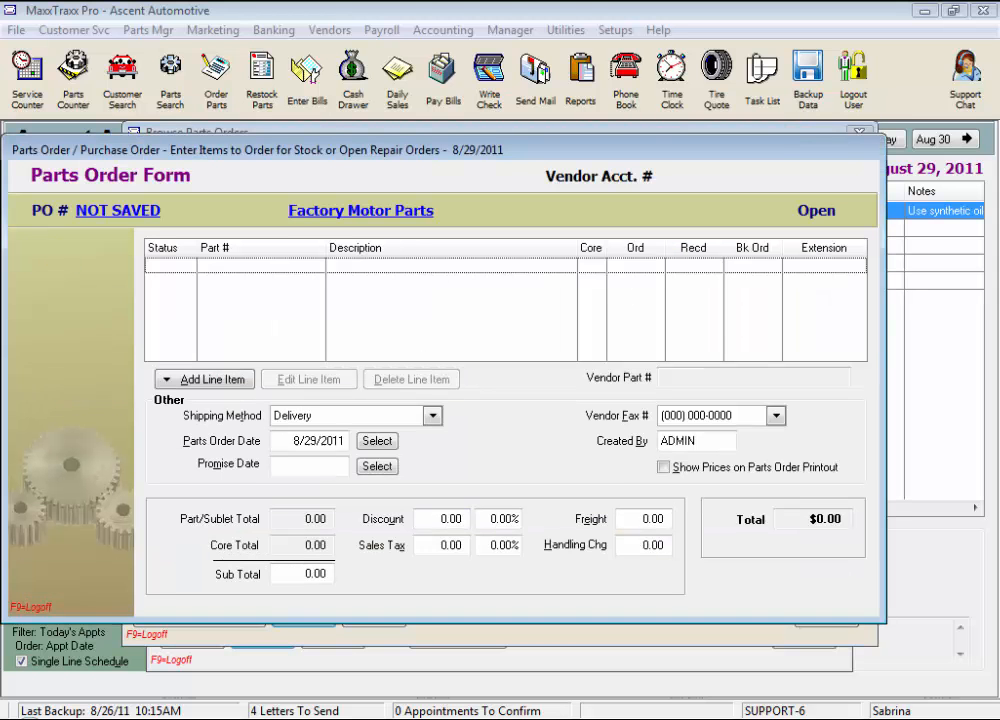
Step: Add the used Transmission core F2UP0008394BD to the order as a return to the vendor for credit
left_click(245, 382)
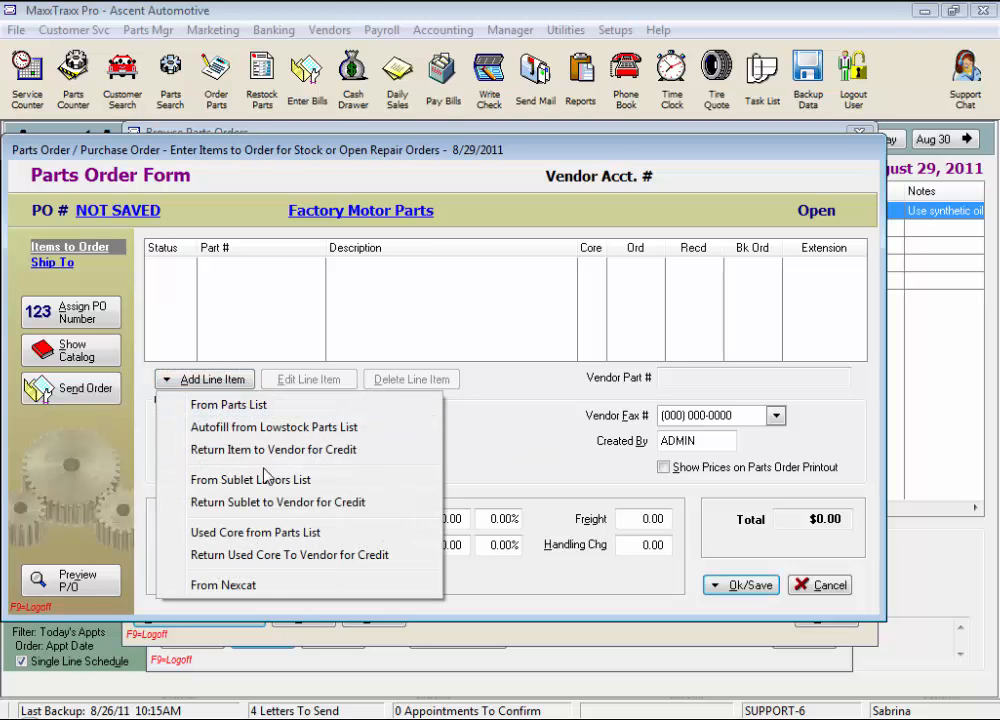
left_click(276, 556)
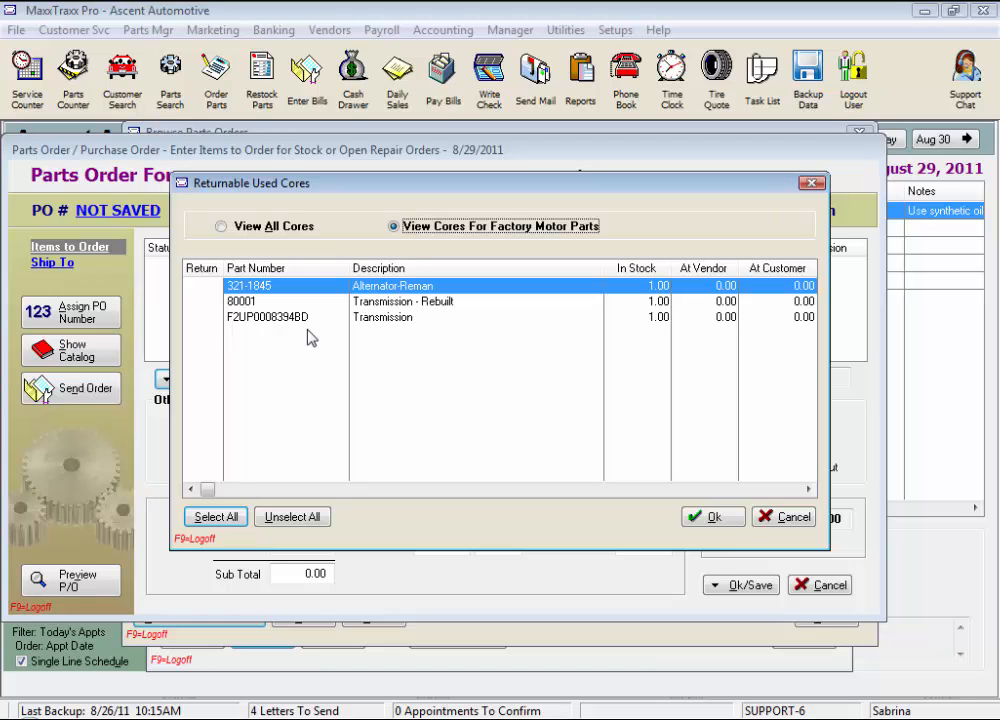
left_click(196, 320)
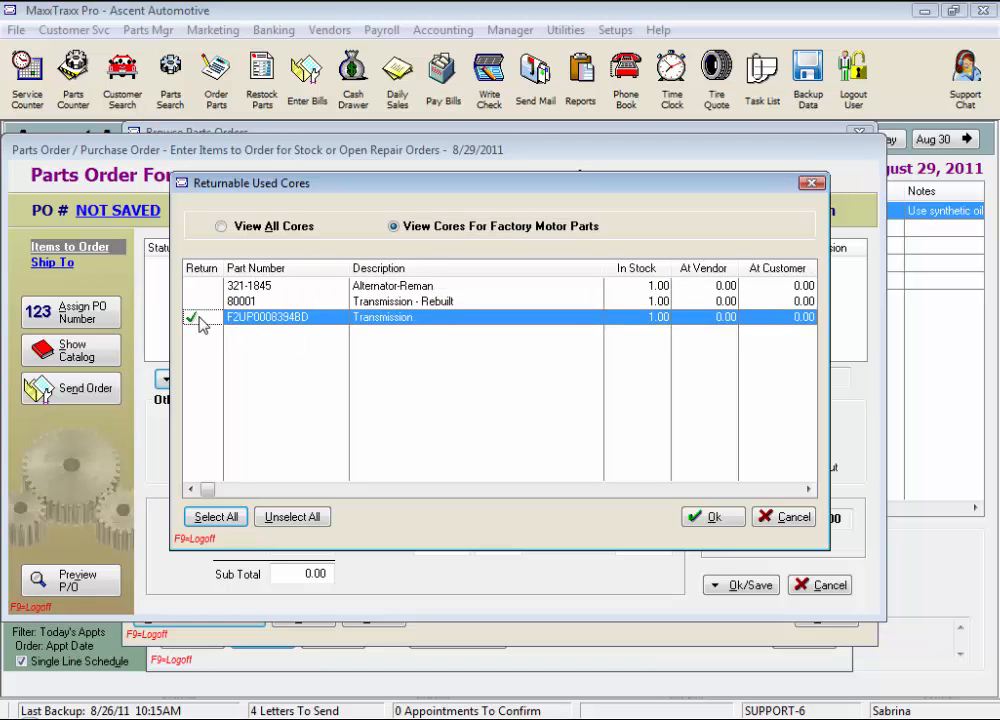
left_click(712, 517)
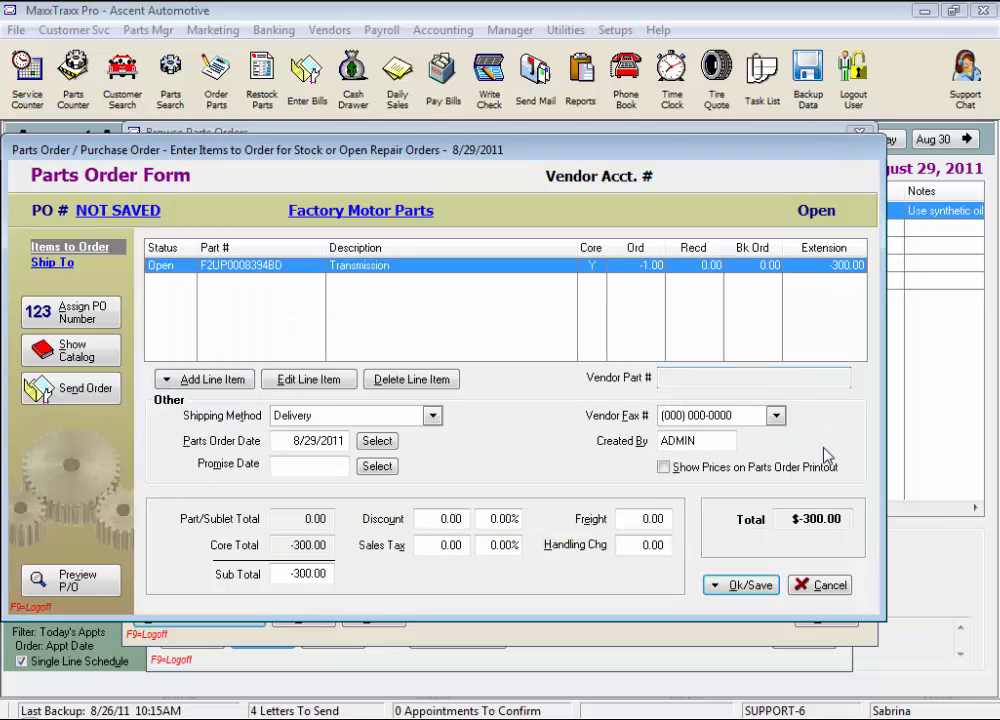
Step: Save the parts order, preview its purchase order and close the preview
left_click(110, 586)
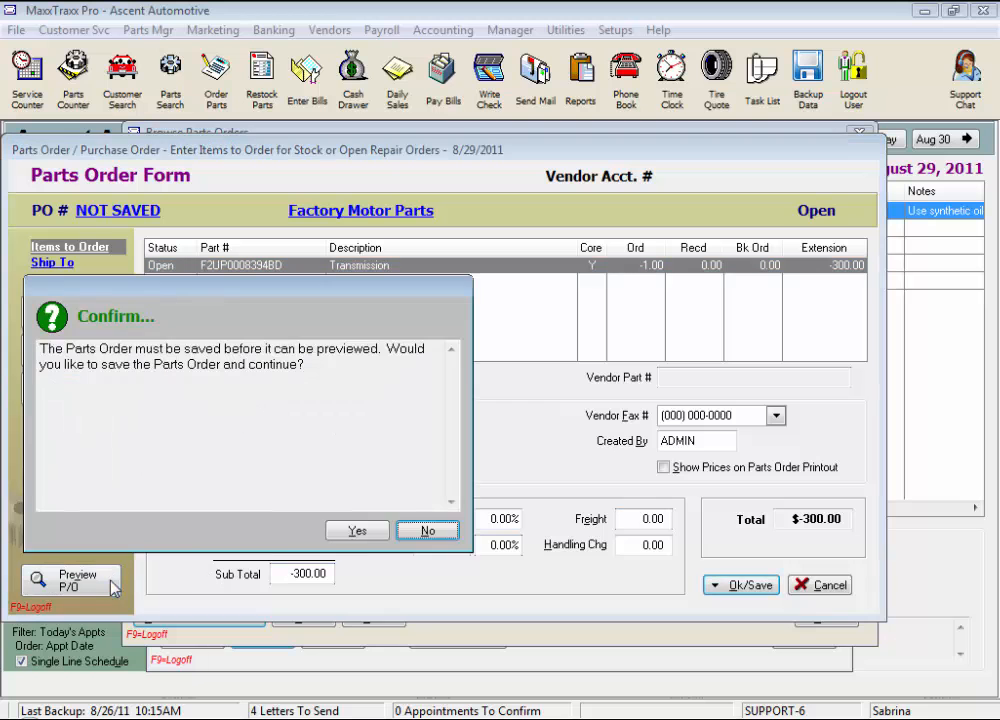
left_click(355, 533)
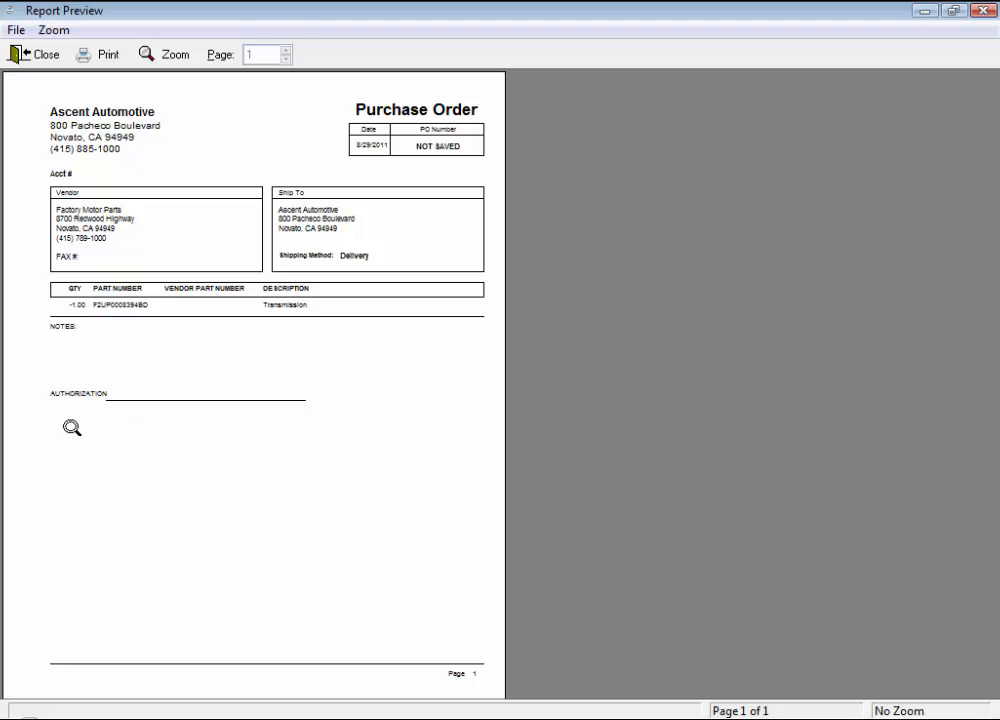
left_click(38, 56)
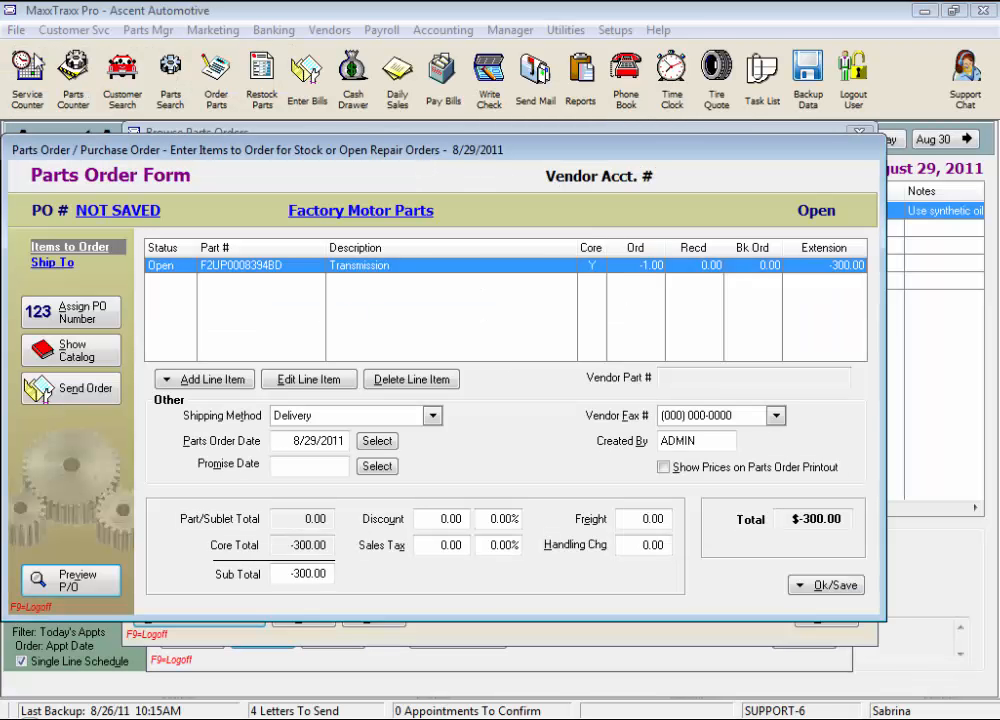
Step: Save the Factory Motor Parts order as an open PO and close the parts orders list
left_click(812, 585)
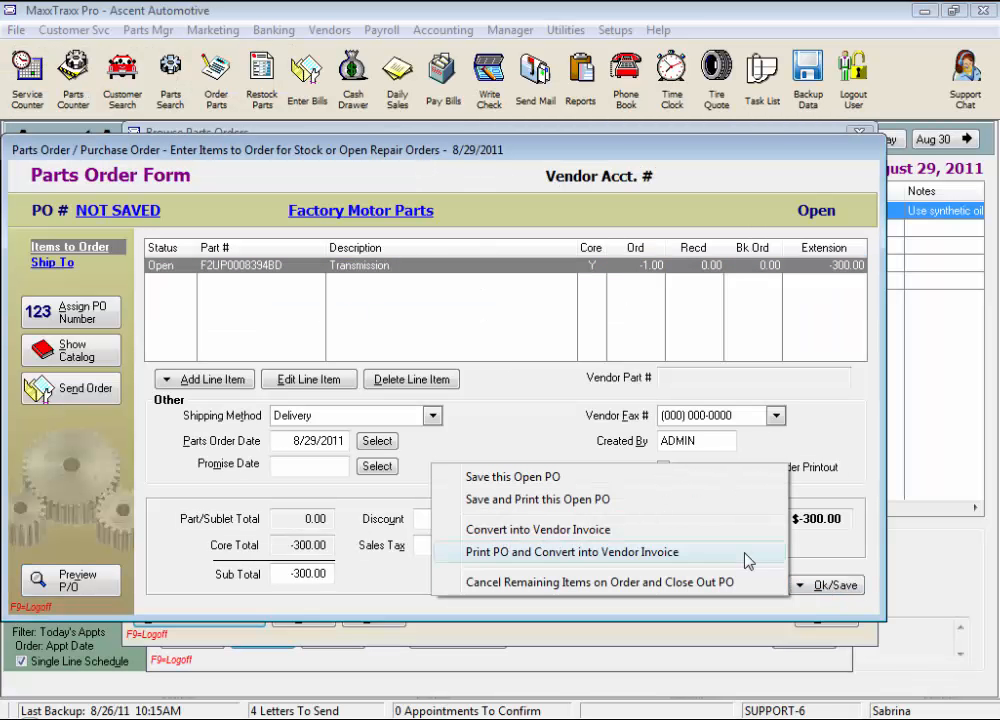
left_click(565, 477)
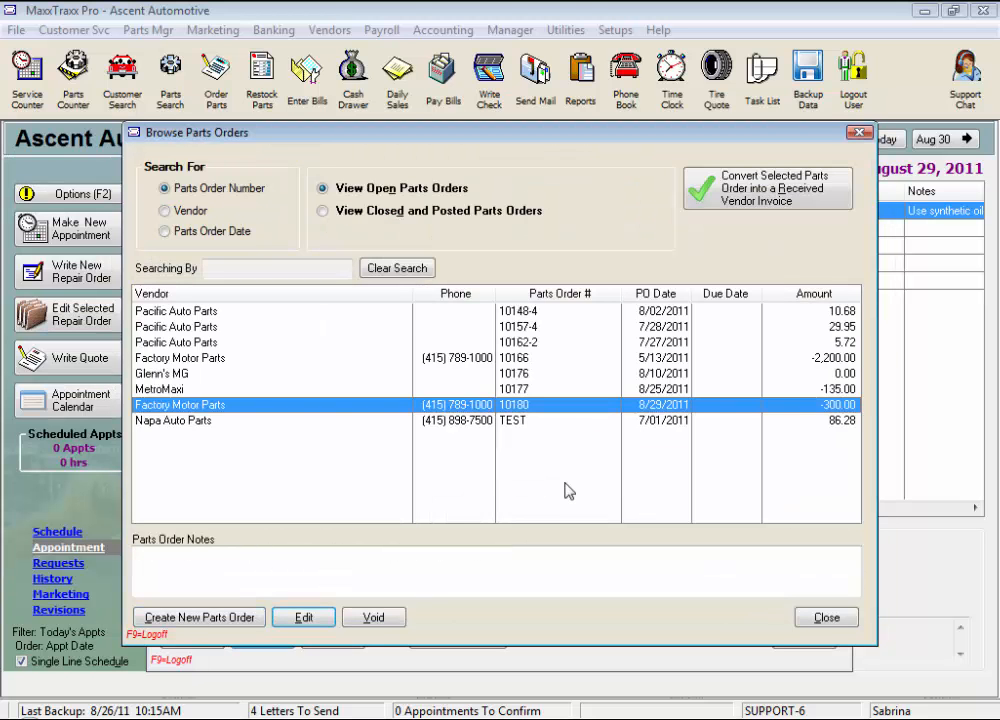
left_click(826, 618)
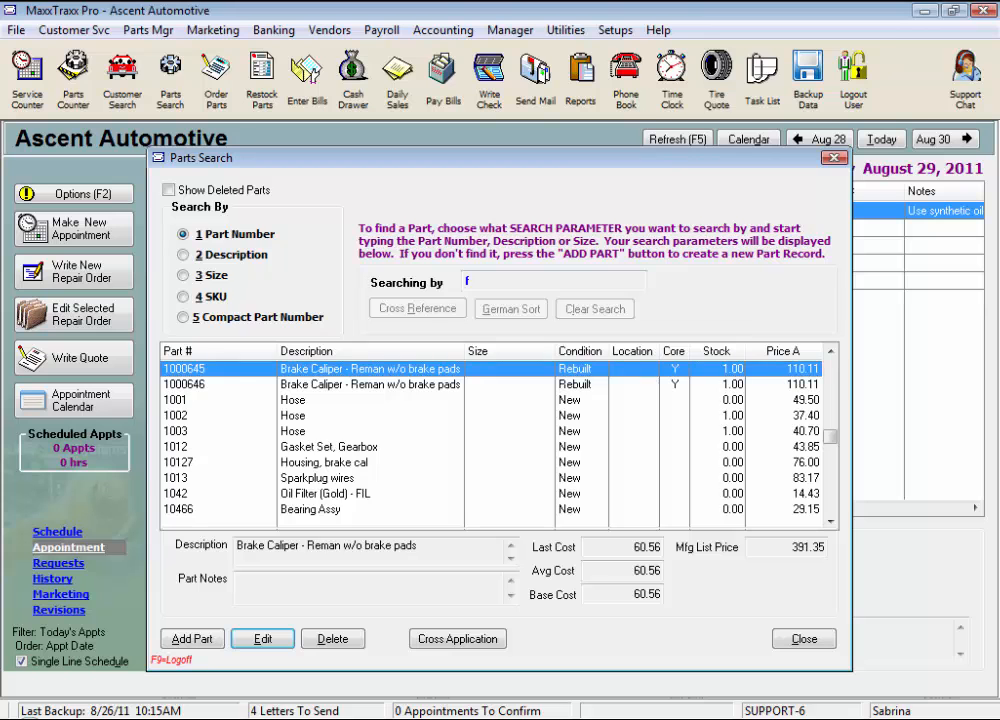
Step: Look up the Transmission part F2UP0008394BD, review its used cores at the vendor, and close the record without changes
type("f")
double_click(372, 378)
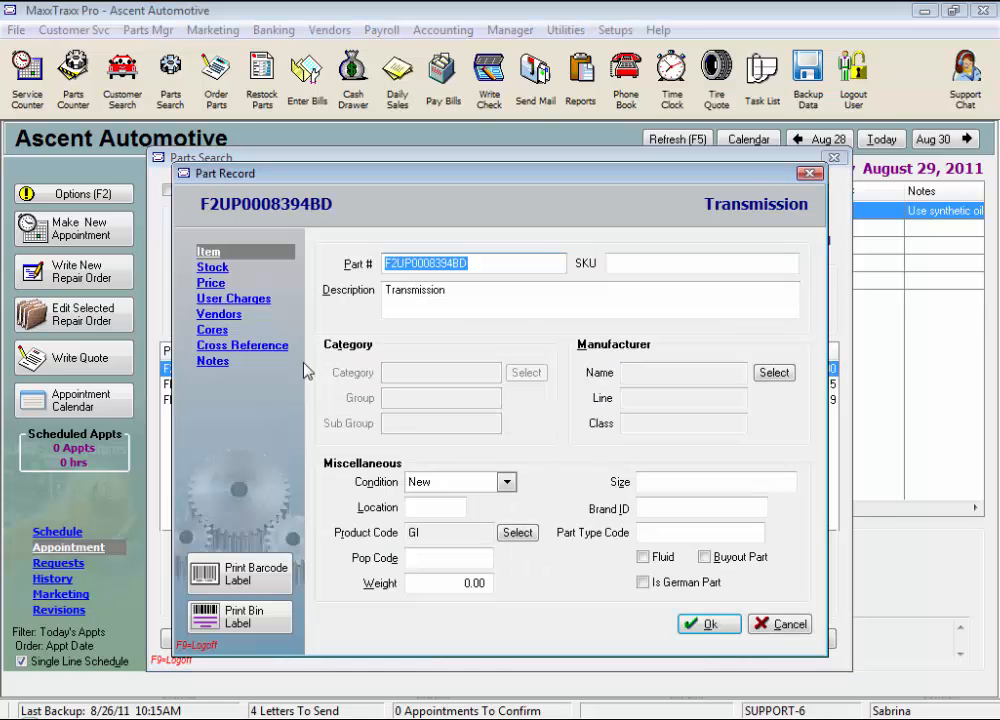
left_click(216, 332)
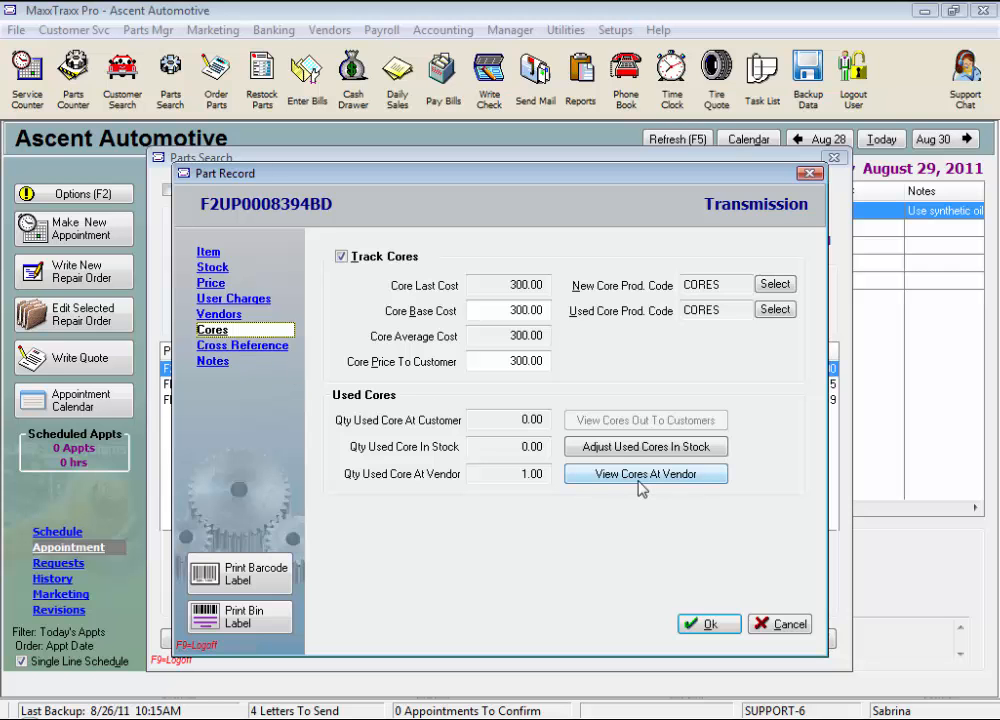
left_click(641, 476)
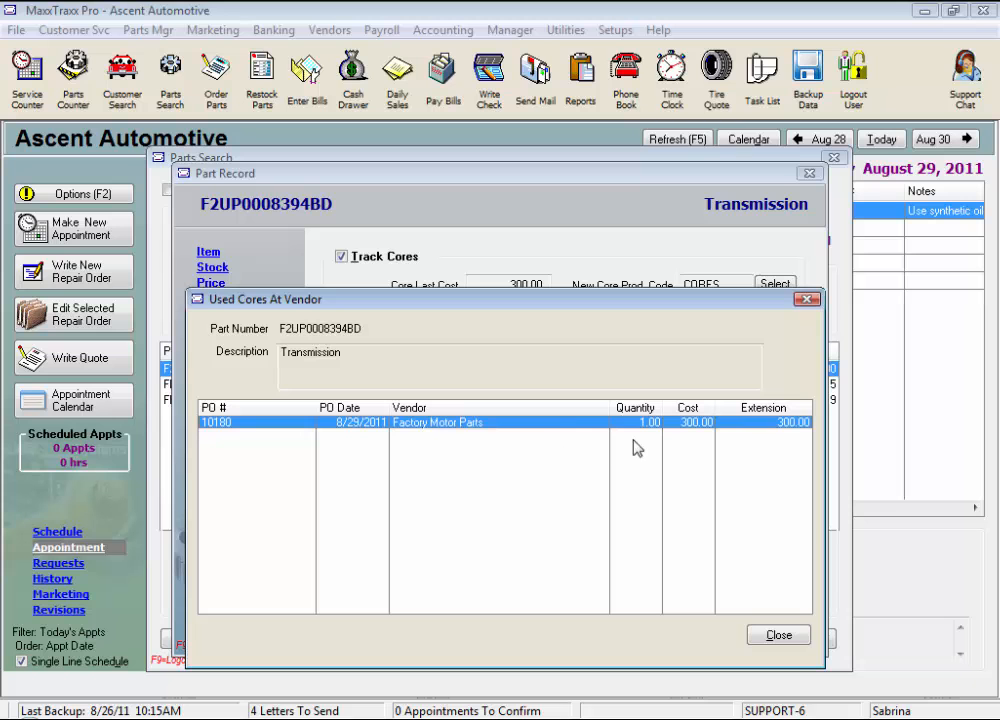
left_click(780, 636)
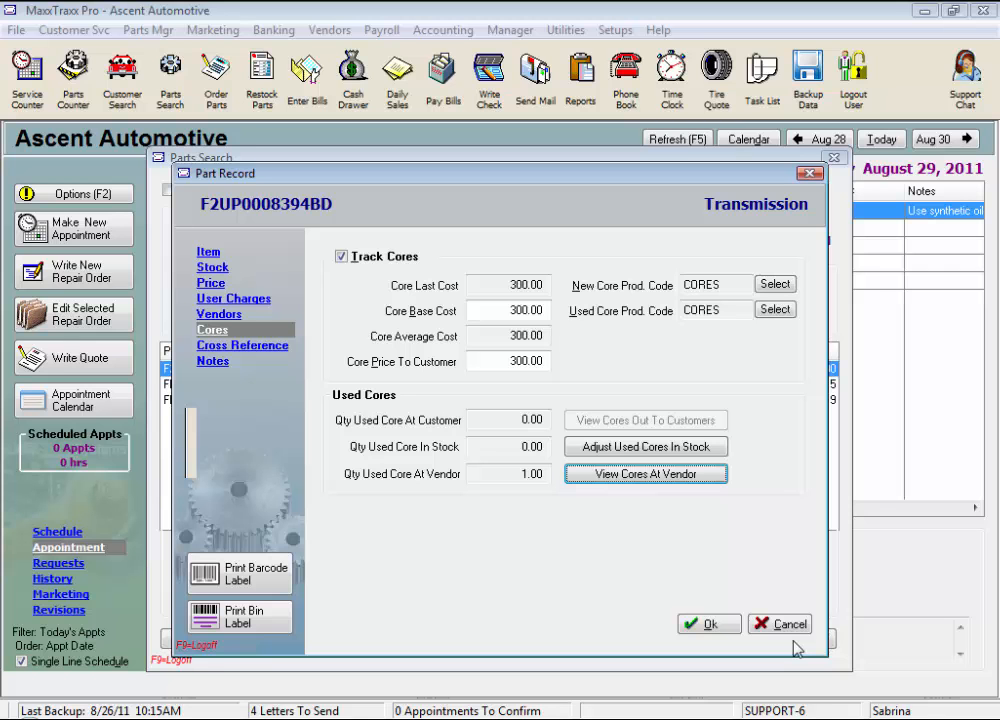
left_click(790, 624)
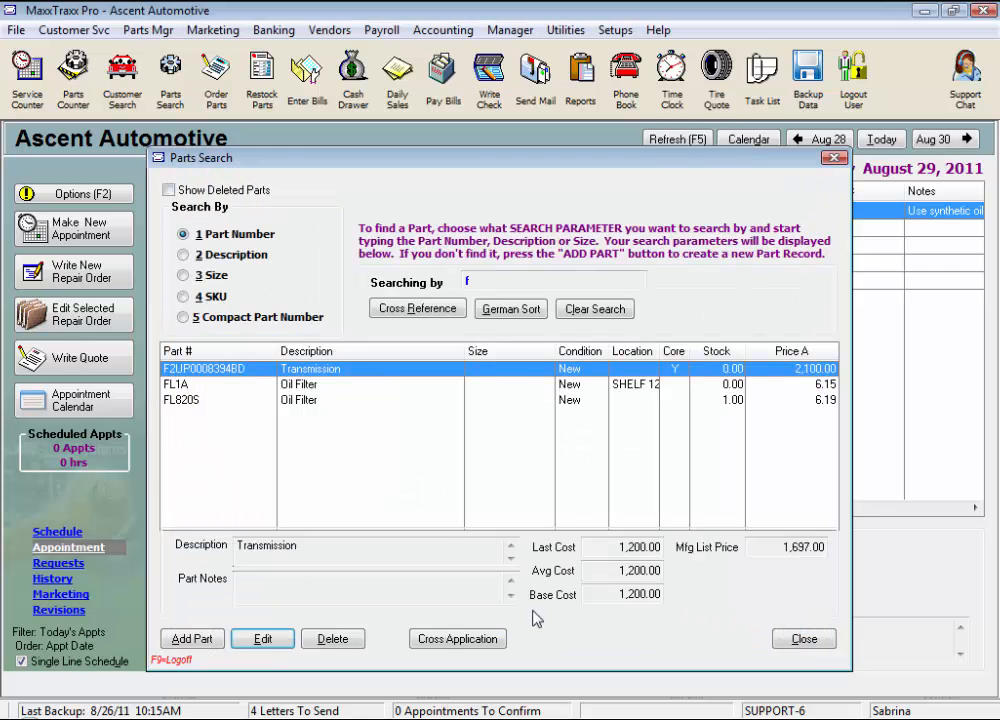
Step: Start a new part with number 210-0511, description Alternator - Reman, and condition Rebuilt
left_click(214, 645)
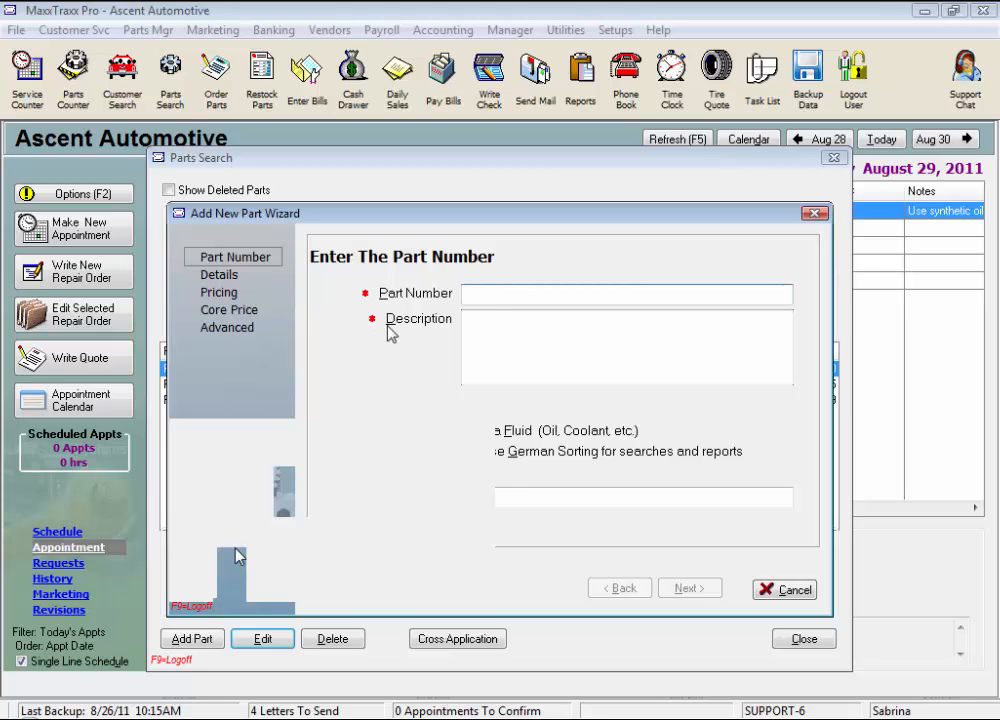
type("10-0511")
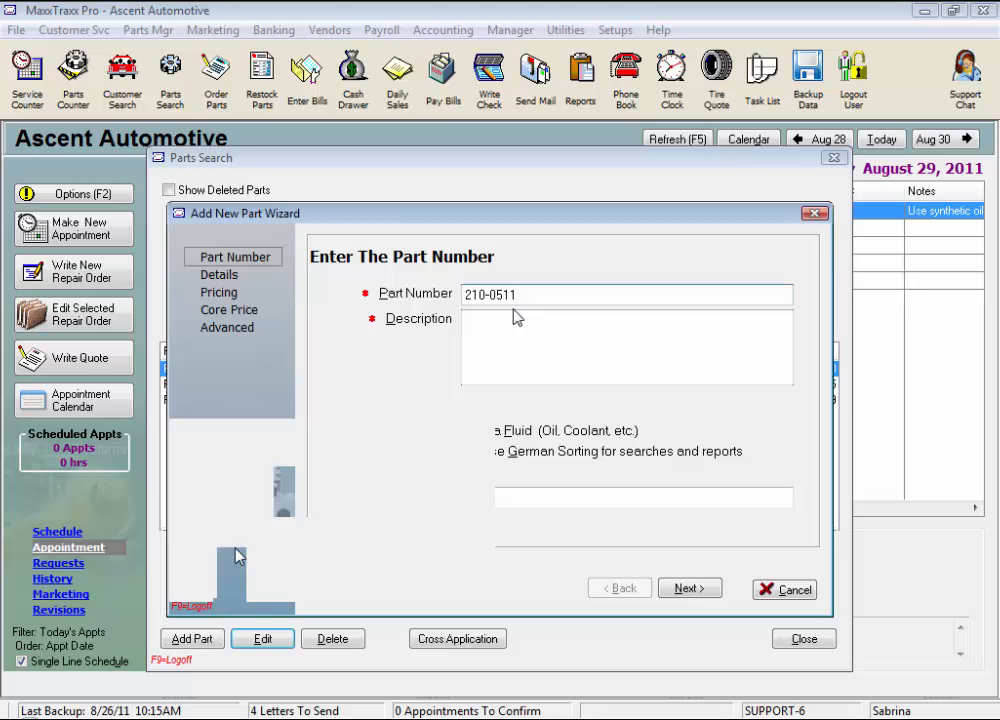
key("Tab")
type("Altern")
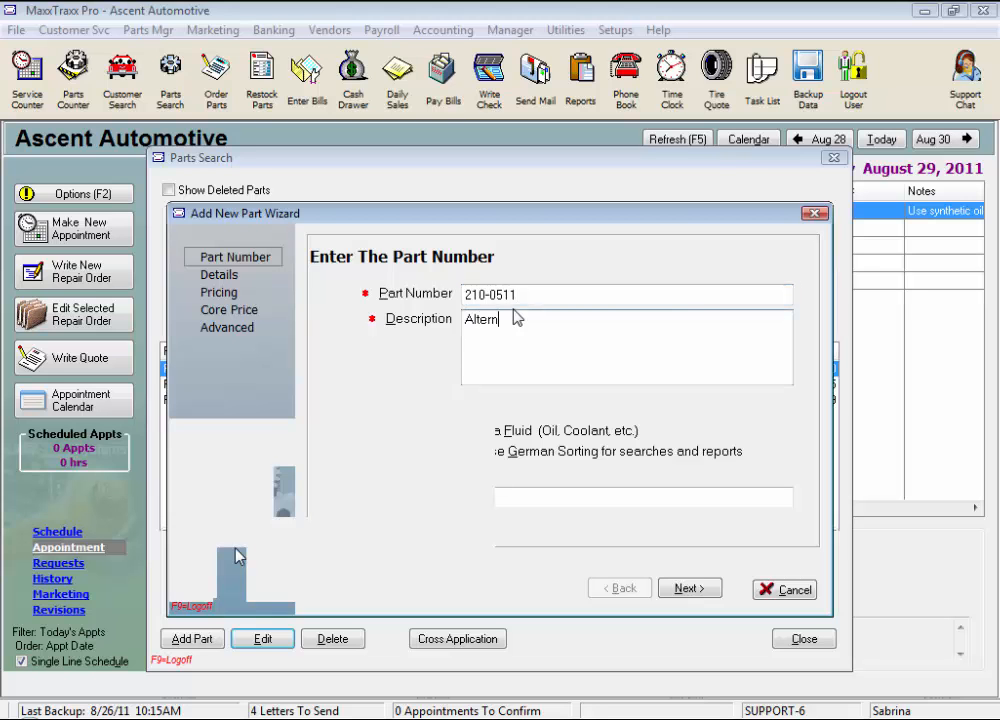
type("ator - Reman")
left_click(690, 590)
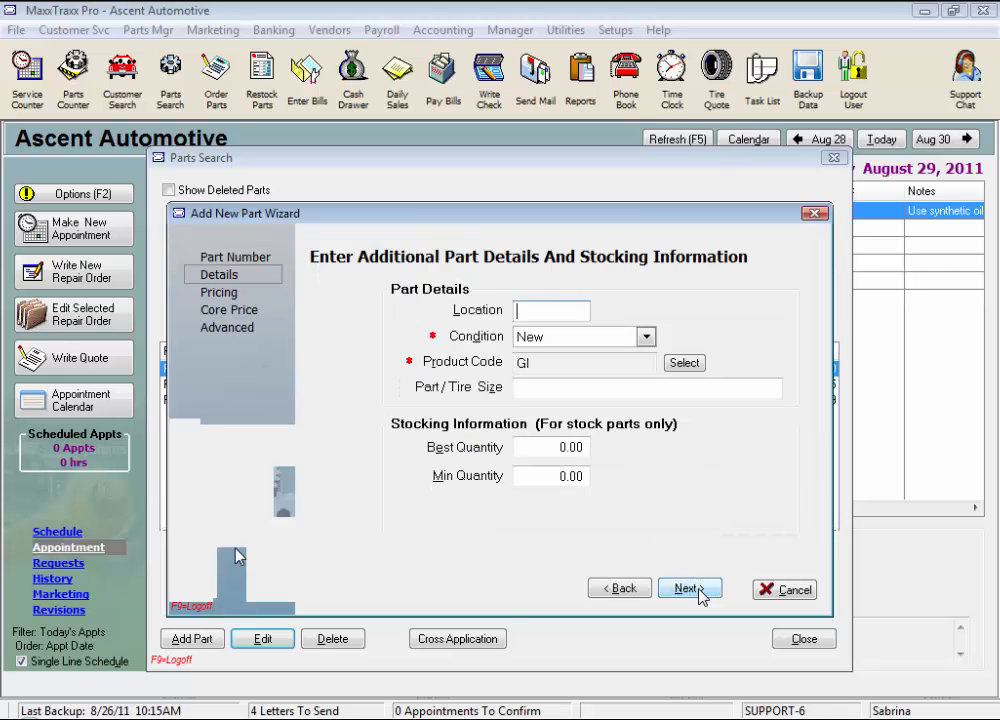
left_click(647, 337)
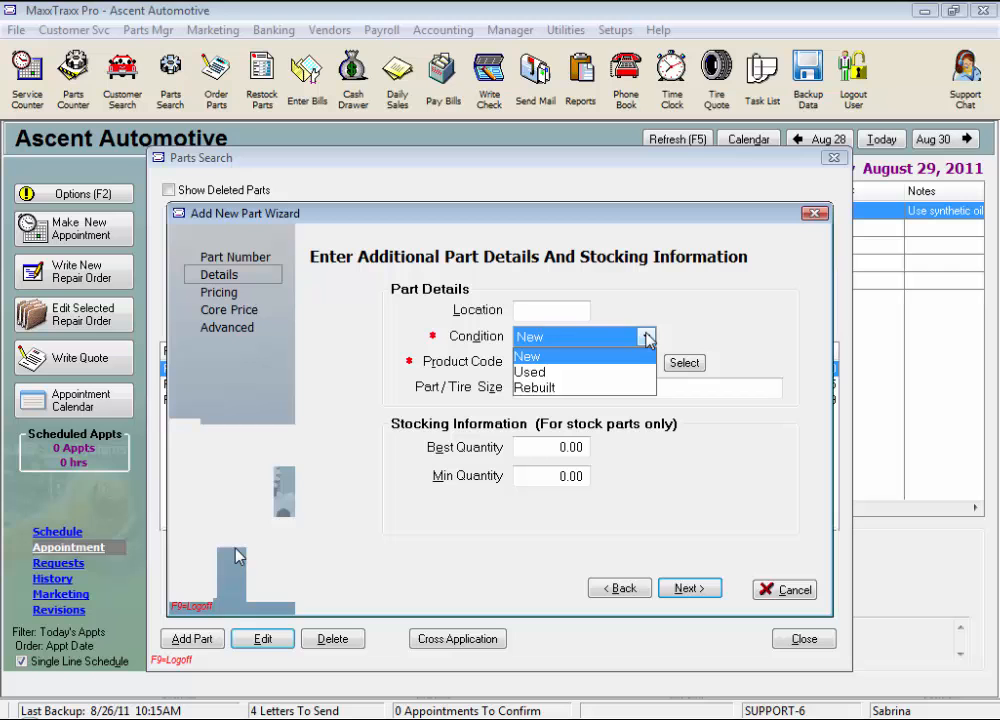
left_click(629, 388)
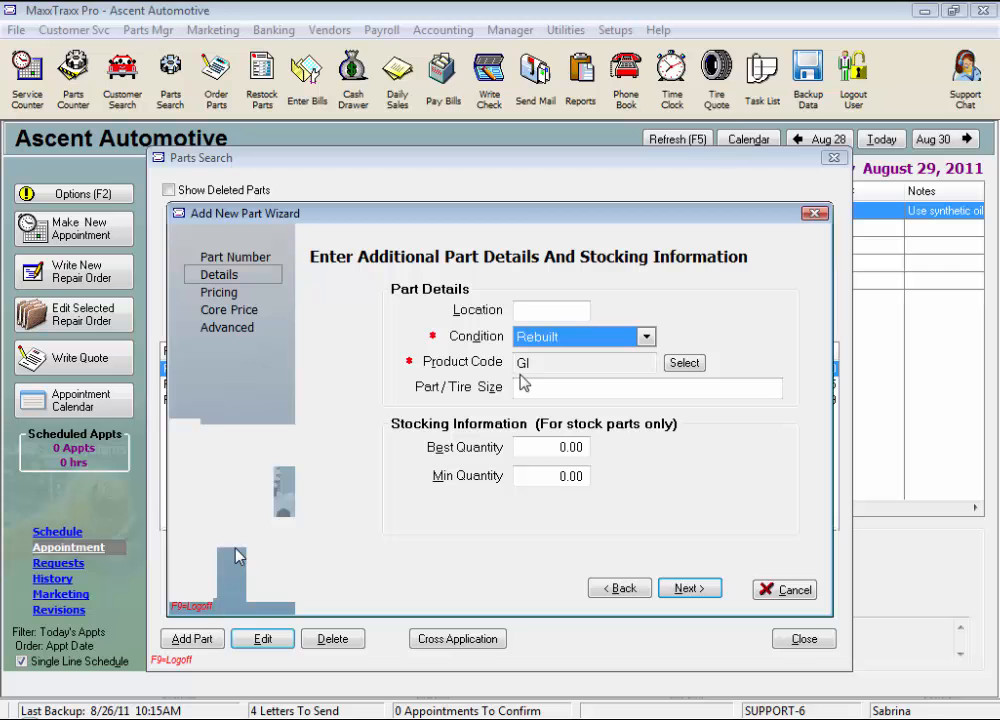
left_click(691, 591)
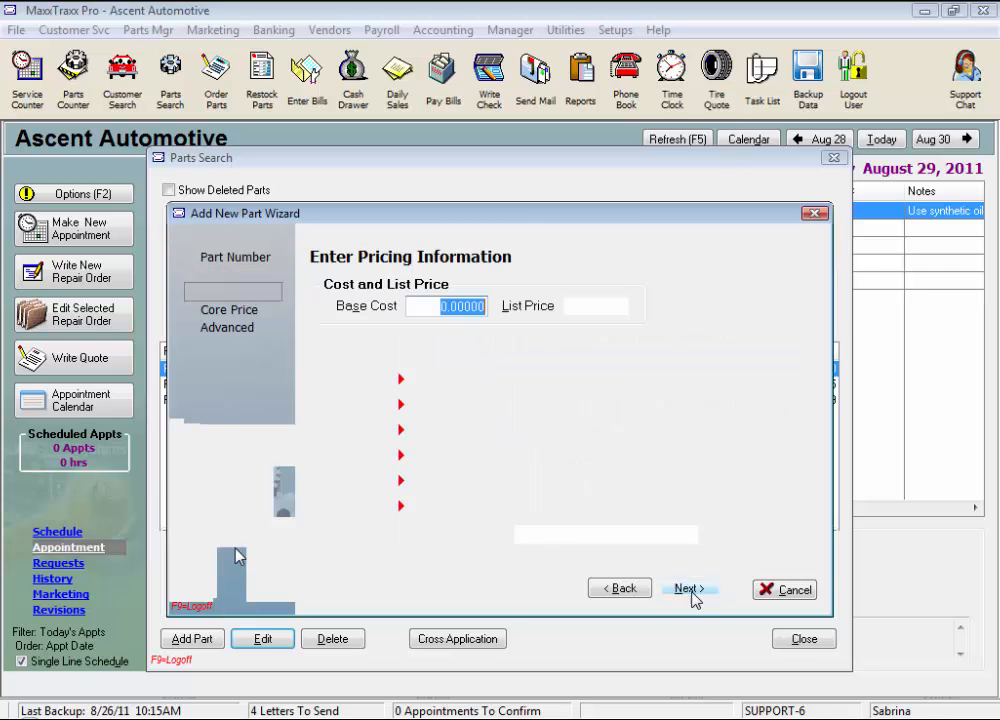
Step: Set the new part's base cost to 148.32 and list price to 321.87, using the Jobber Pricing matrix
type("148.32")
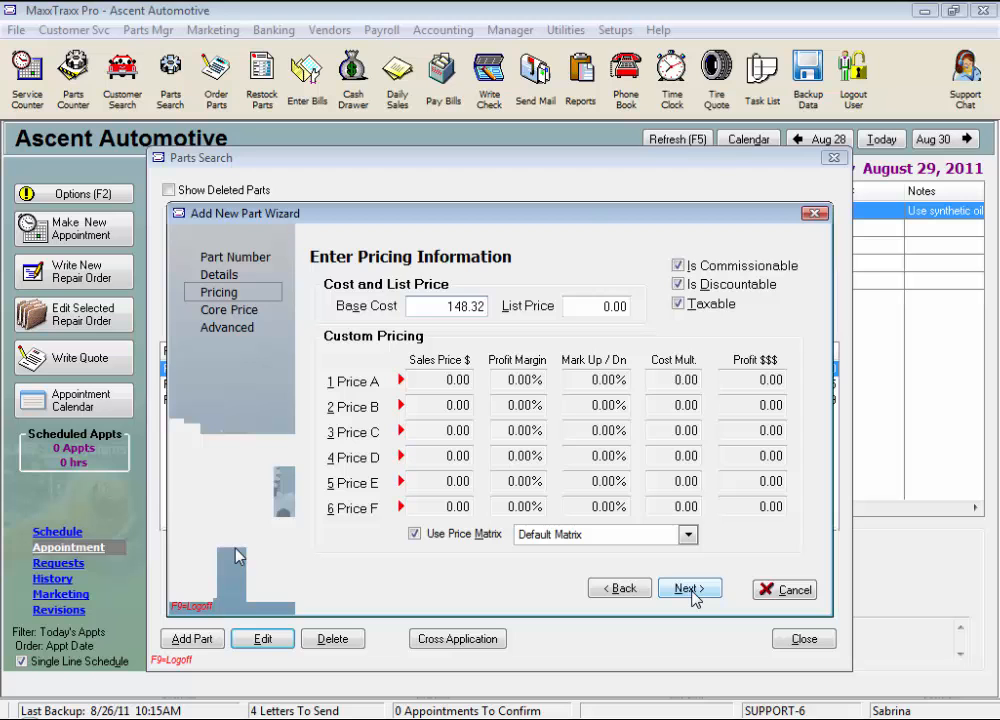
key("Tab")
type("321.87")
key("Tab")
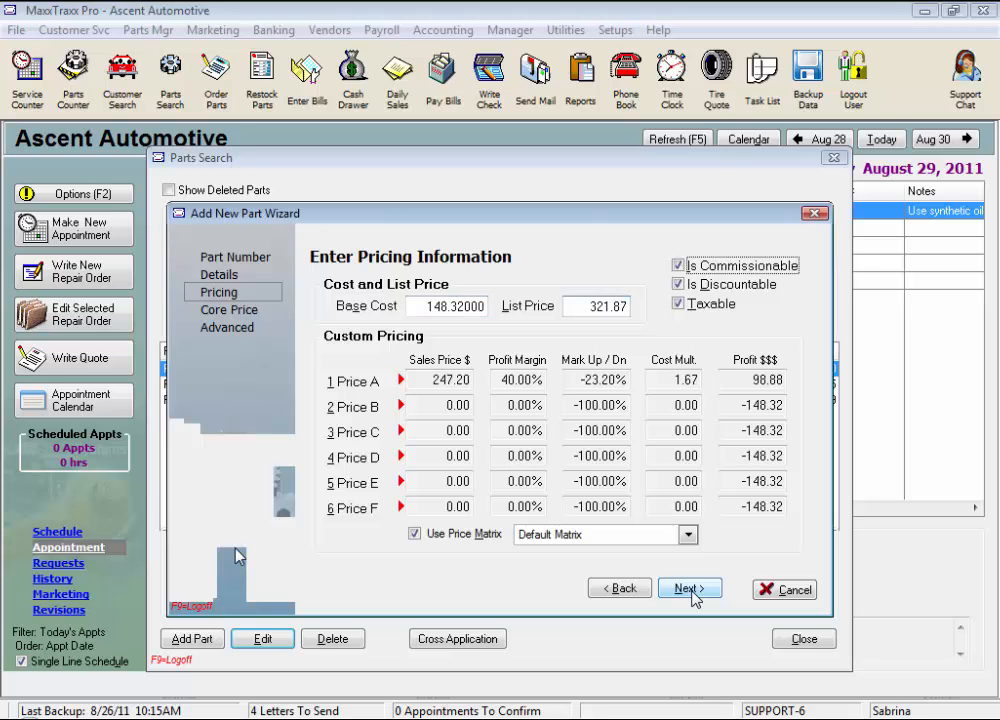
left_click(688, 534)
left_click(588, 604)
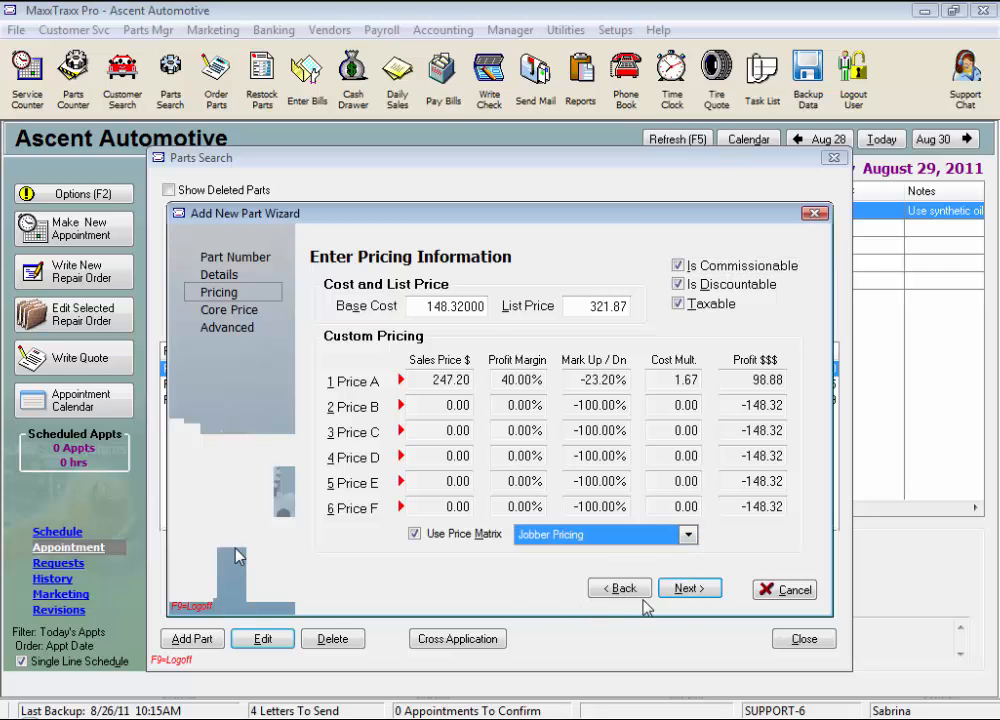
left_click(681, 591)
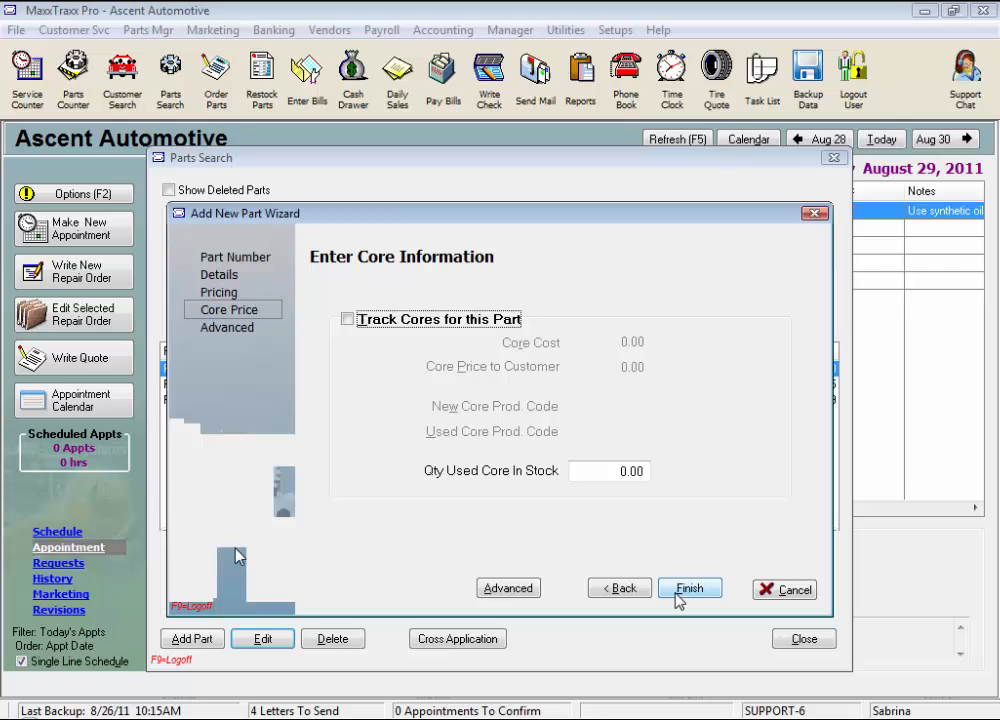
Step: Turn on core tracking with core cost and customer core price of 60, finish the new part, and close the parts search
left_click(347, 320)
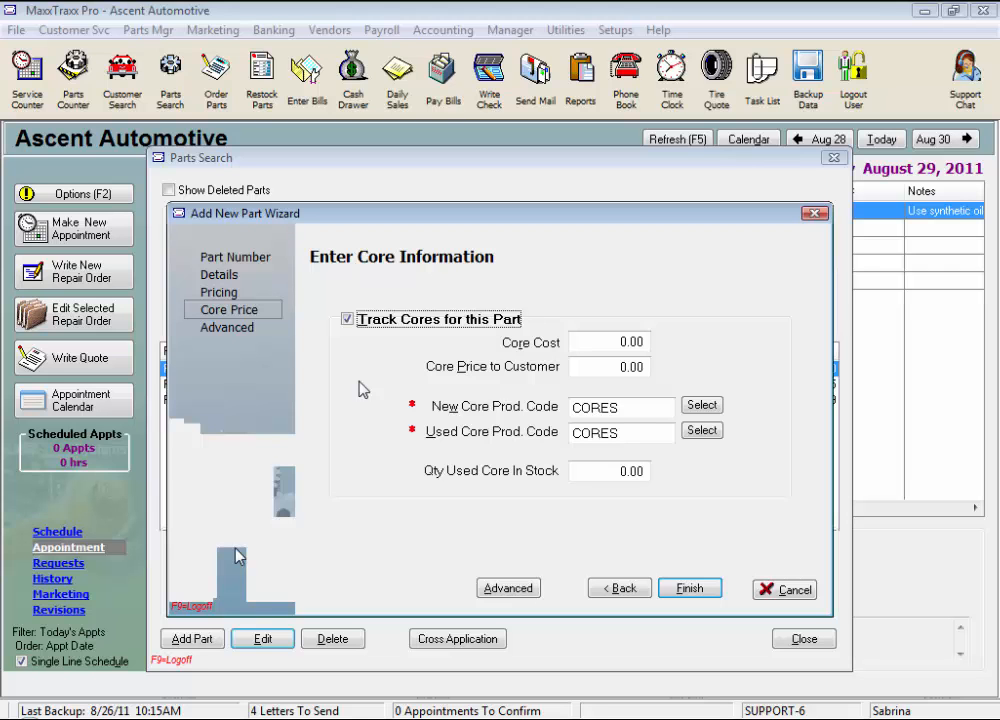
left_click(582, 342)
type("60")
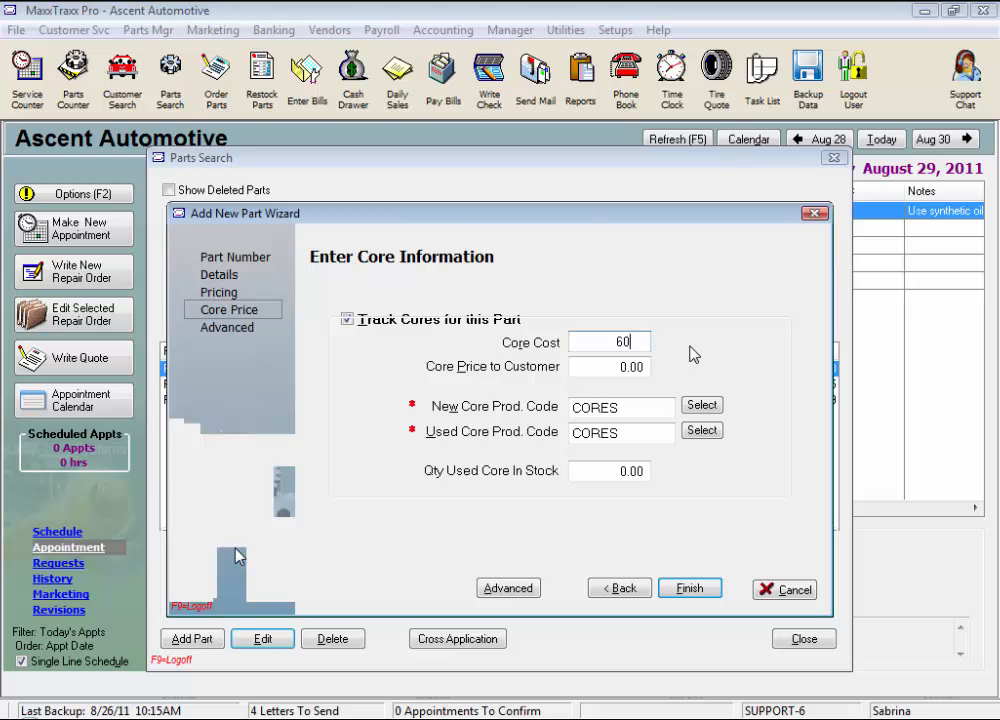
key("Tab")
type("60")
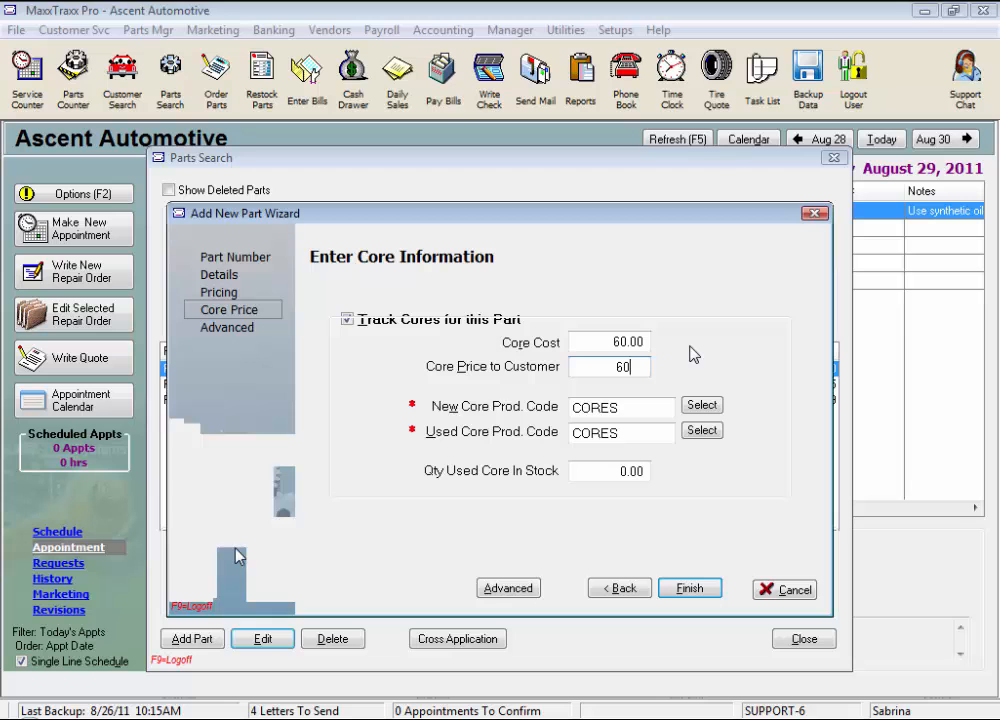
key("Tab")
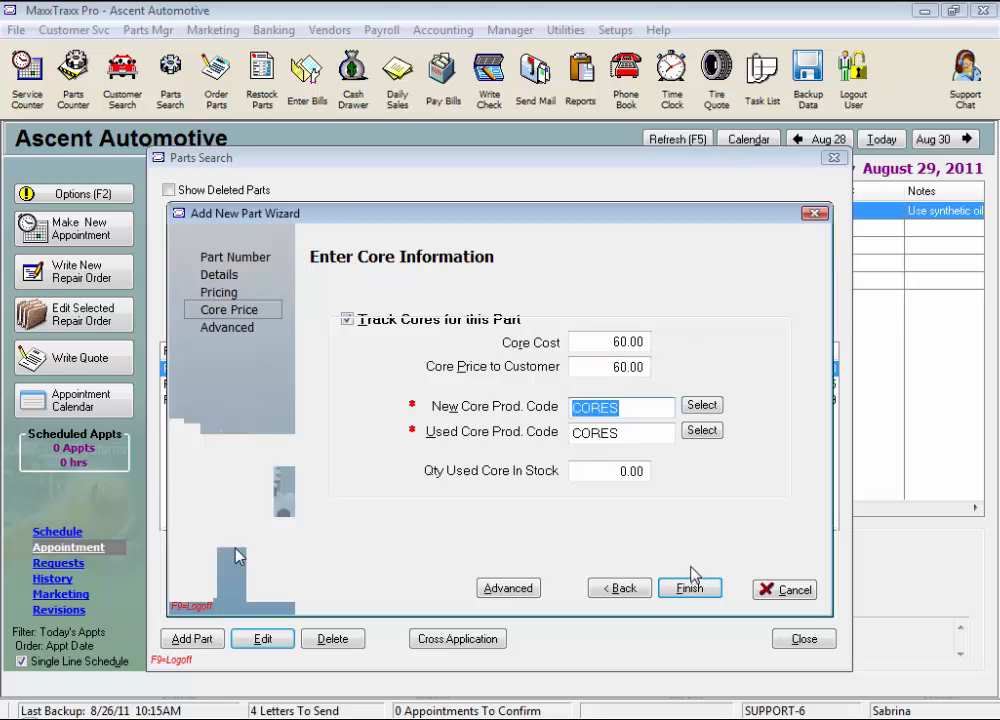
left_click(593, 470)
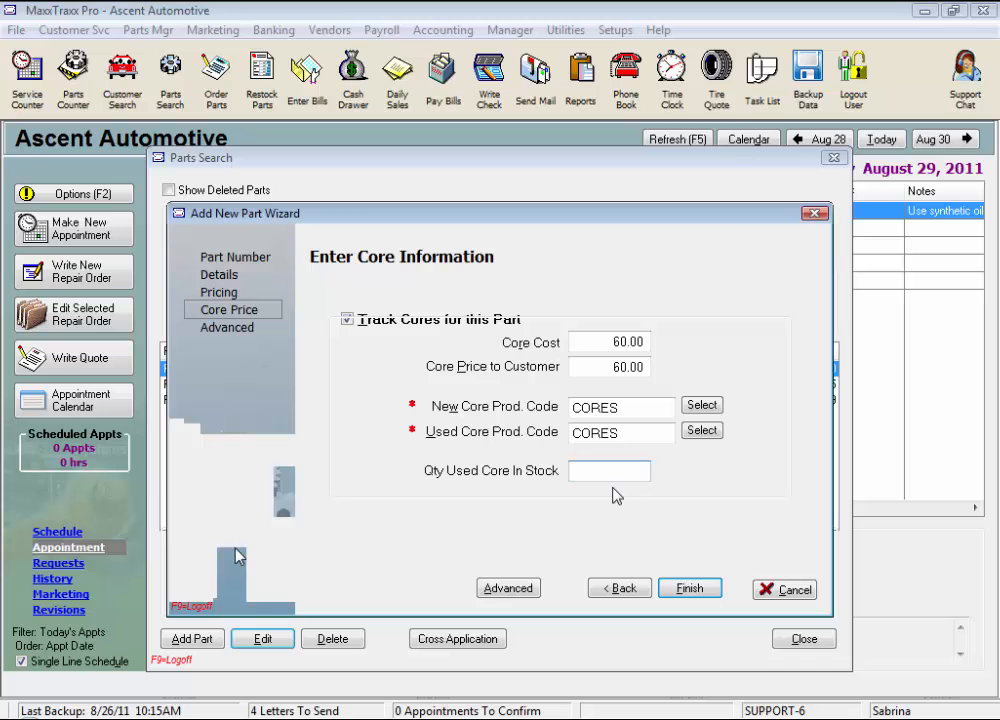
left_click(694, 597)
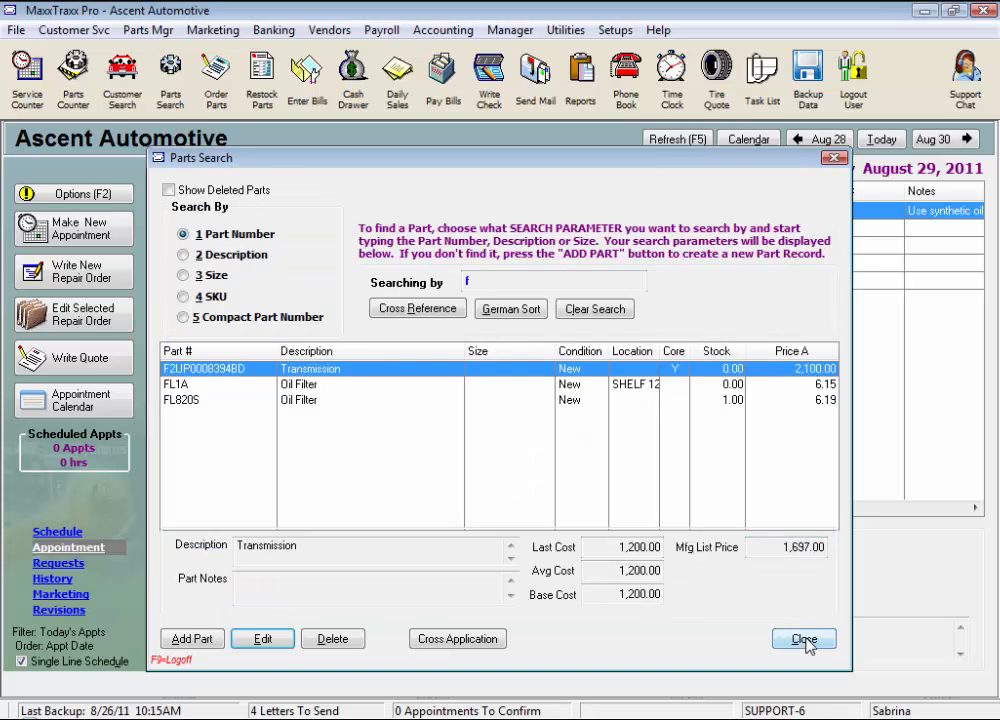
left_click(801, 642)
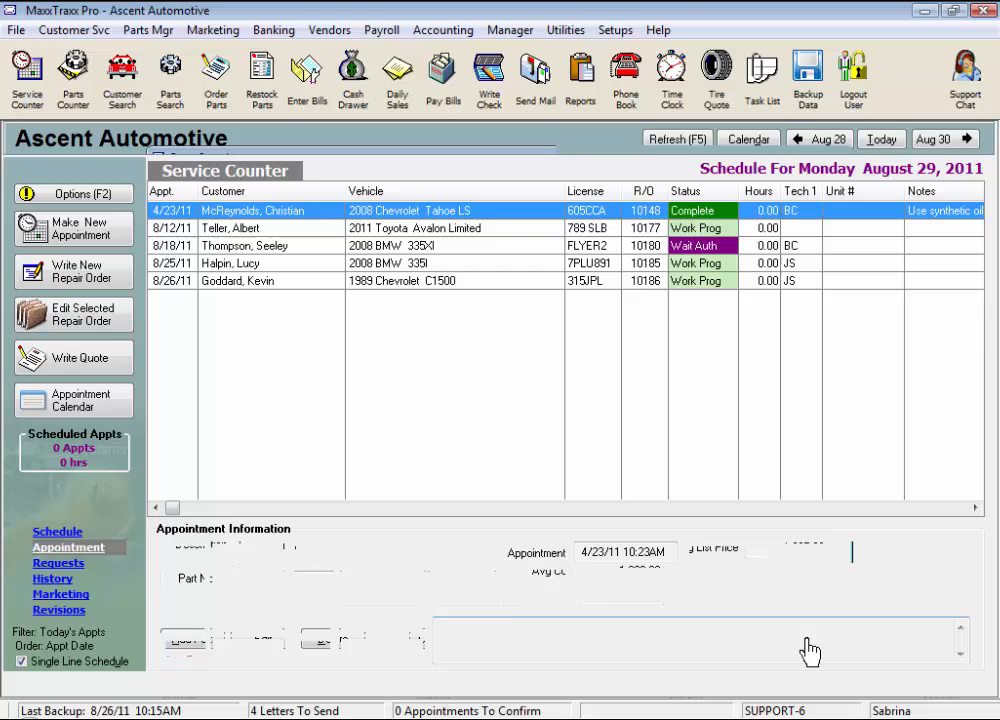
Step: Open the 1989 Chevrolet C1500 repair order and add part 210-0511 from the part list under the Alternator labor
left_click(443, 285)
double_click(443, 285)
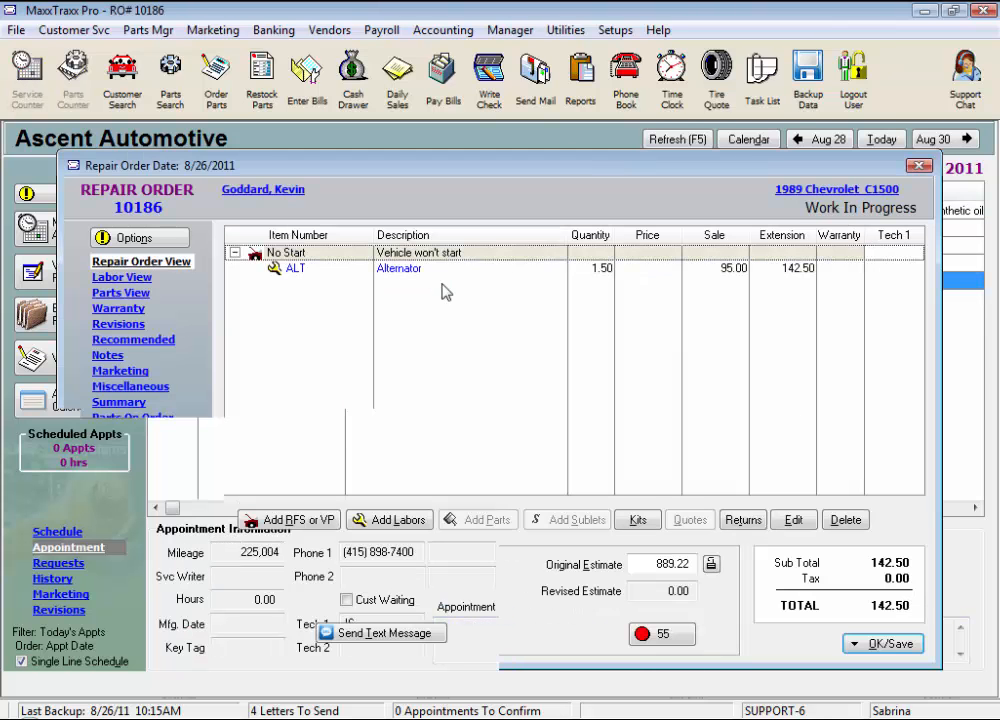
left_click(418, 269)
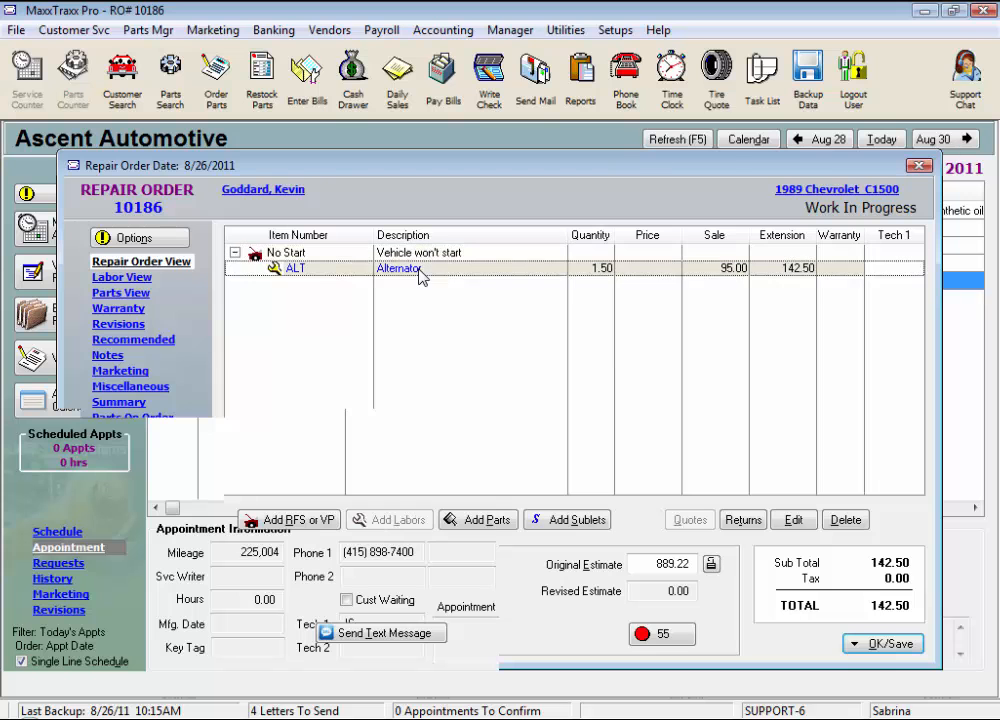
left_click(491, 517)
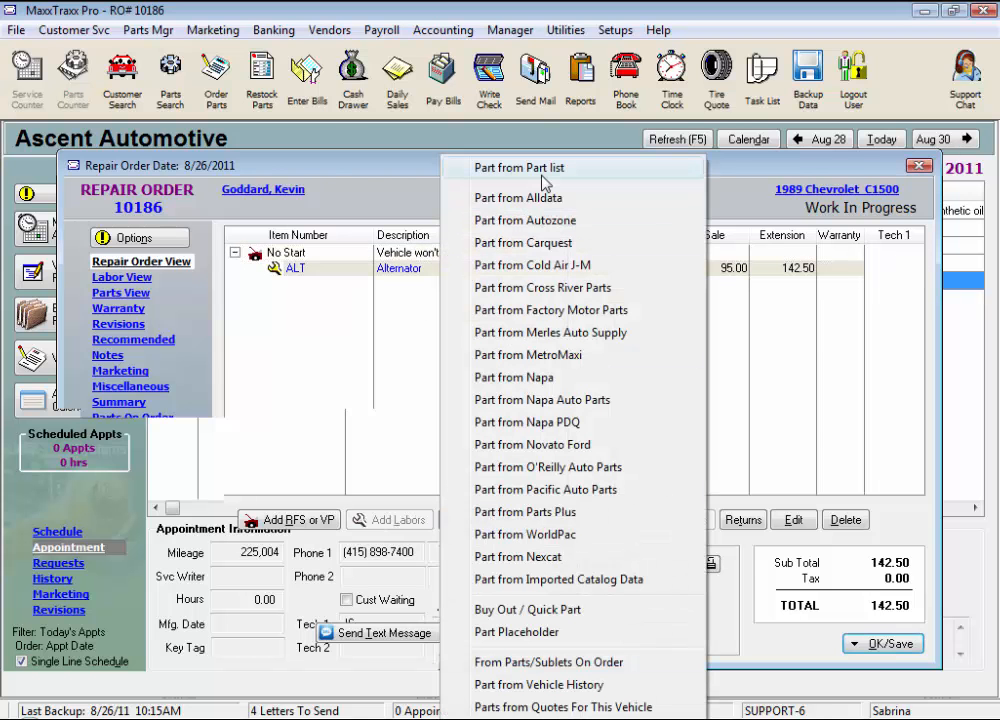
left_click(541, 175)
type("21")
double_click(436, 372)
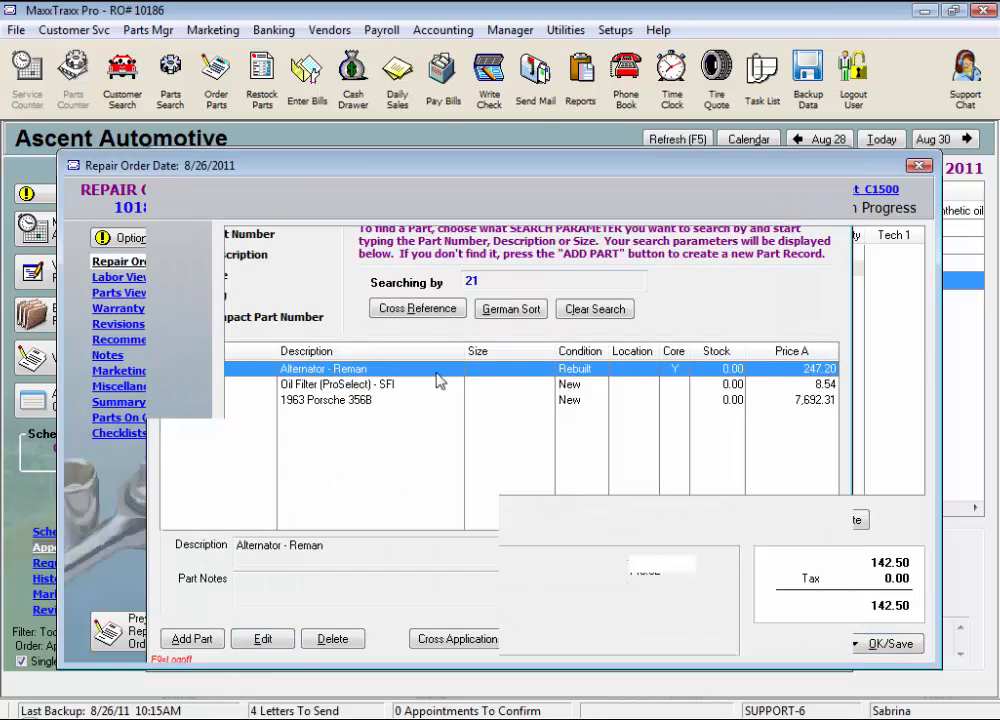
left_click(698, 621)
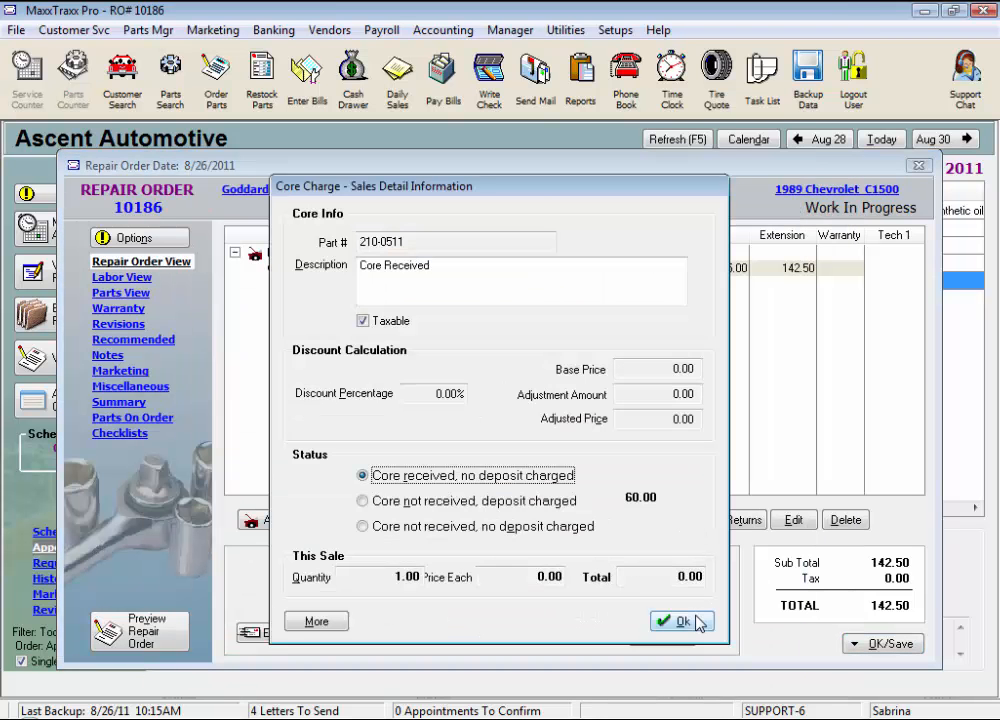
Step: Try the core status "Core not received, deposit charged" with an adjusted price of 30.00
left_click(363, 502)
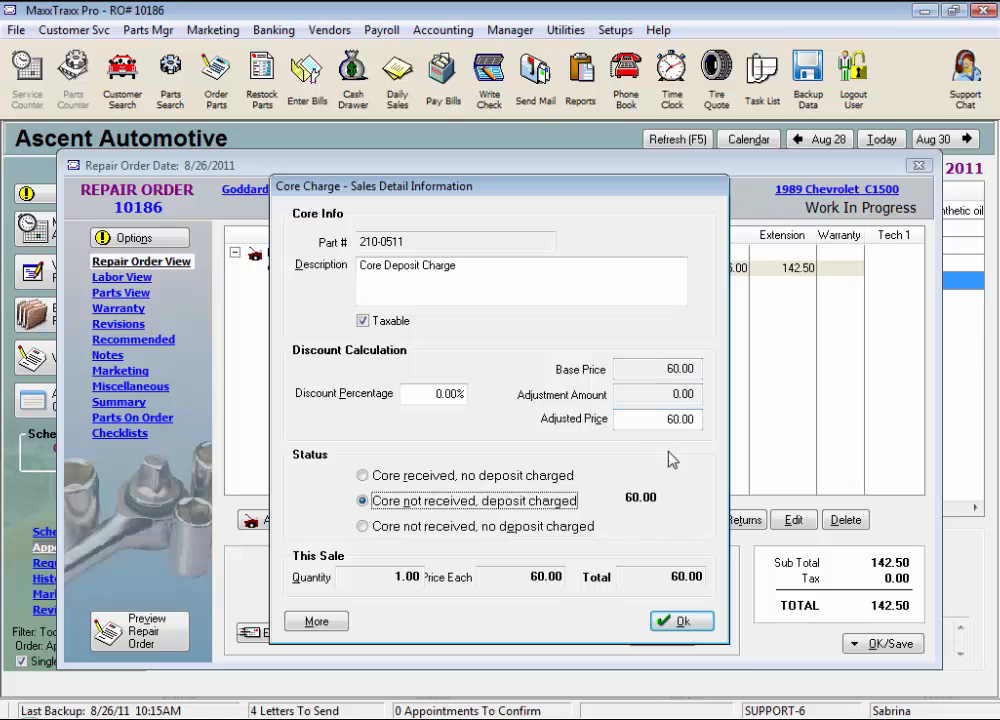
left_click(650, 418)
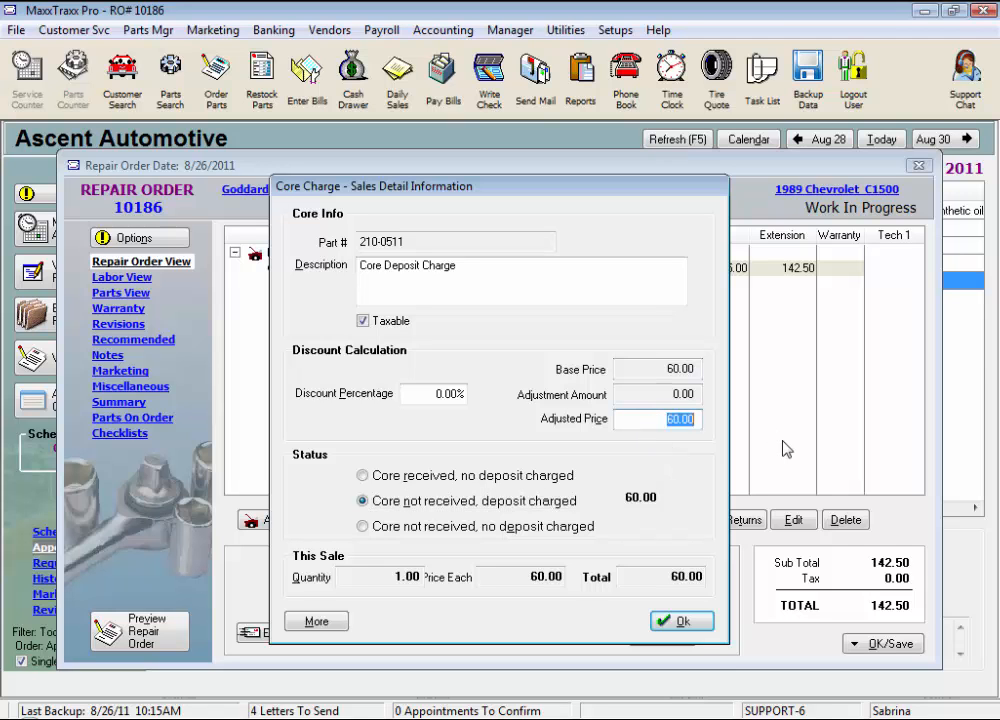
type("30")
key("Tab")
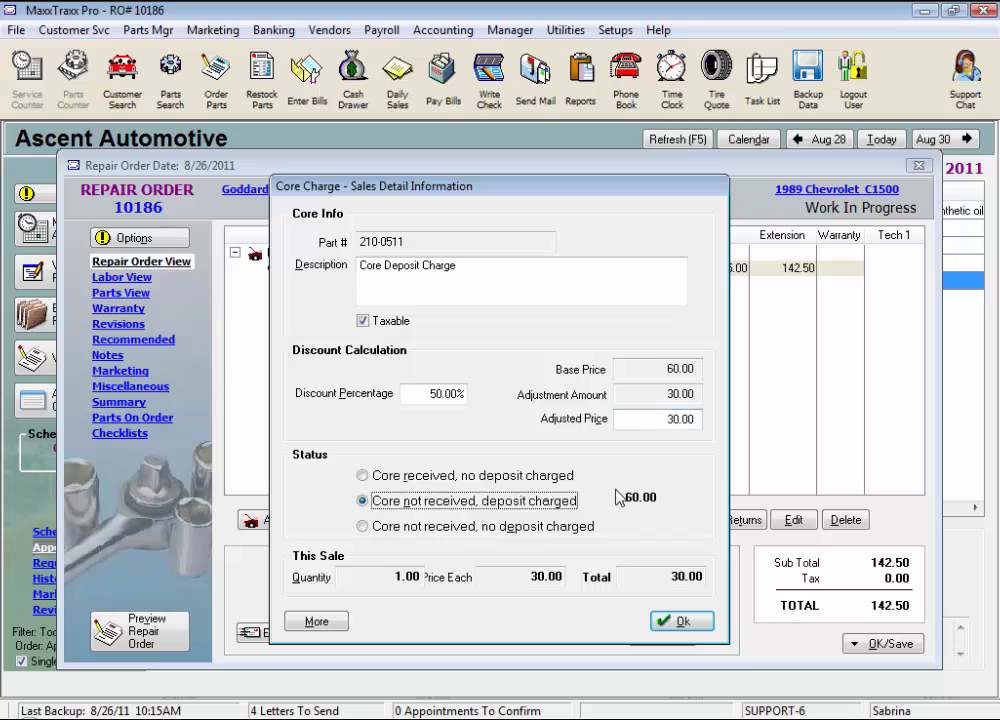
Step: Set the core status to "Core not received, deposit charged" with an adjusted price of 30.00
left_click(364, 527)
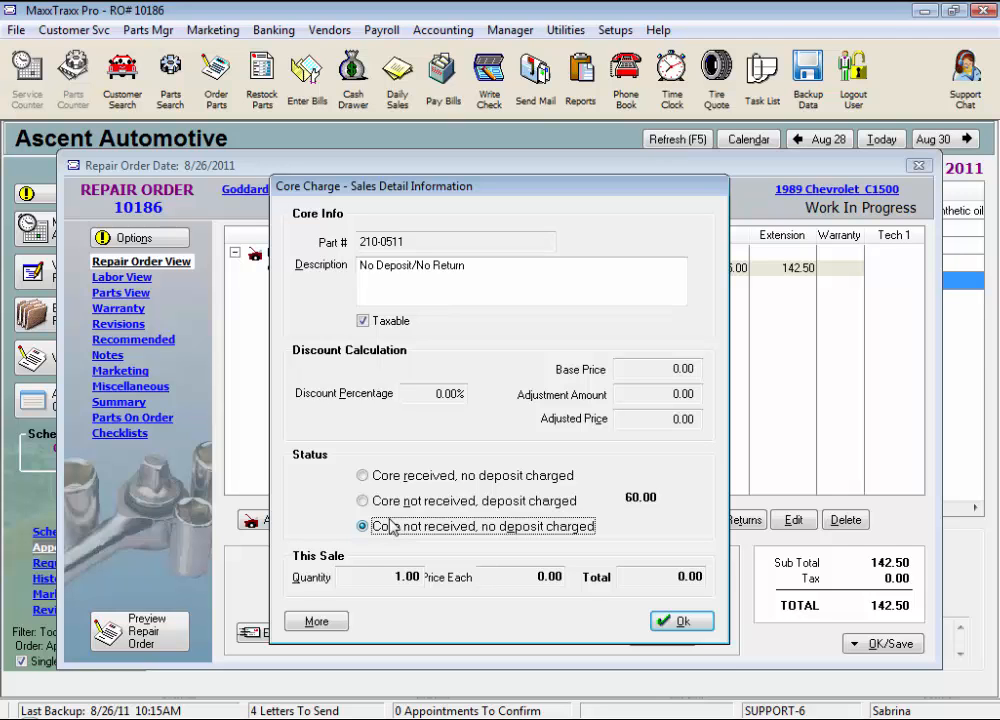
left_click(365, 501)
left_click(663, 421)
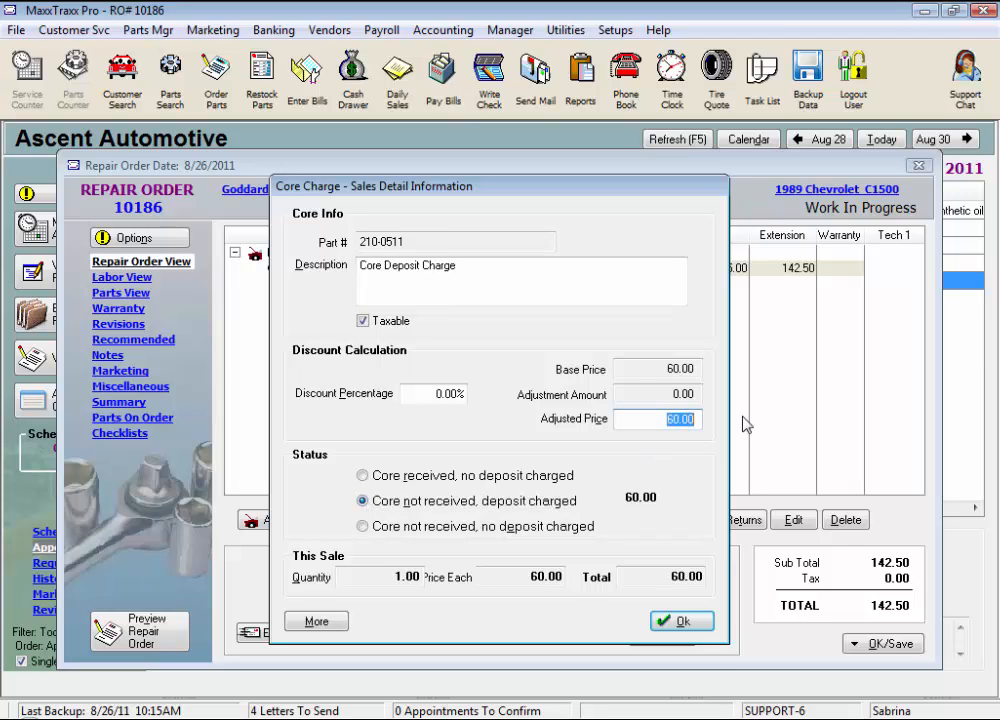
type("30")
key("Tab")
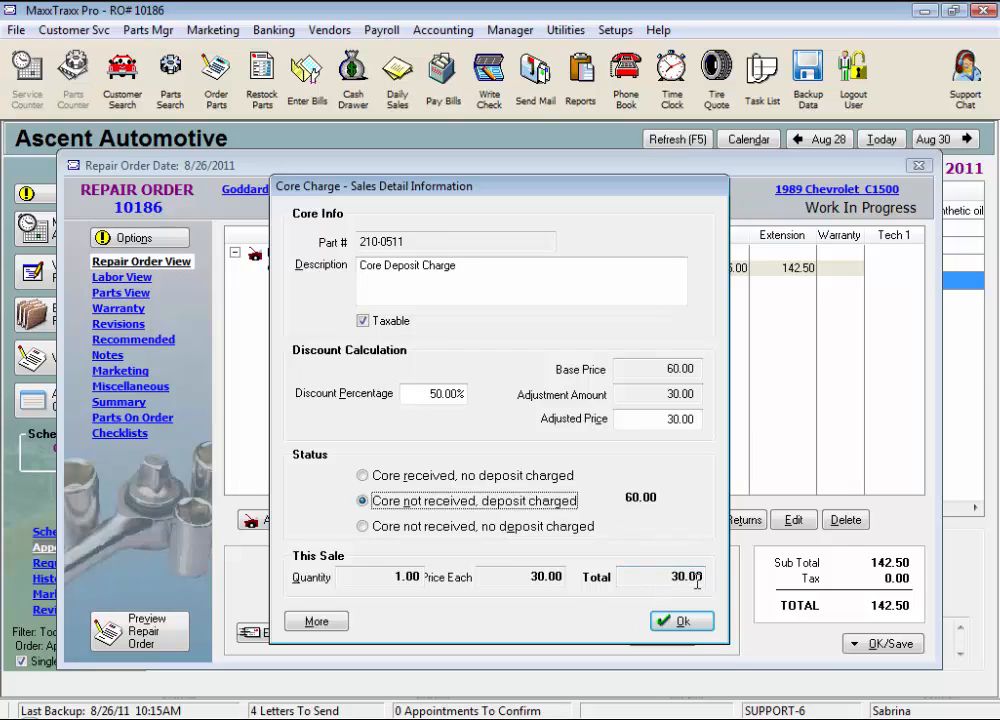
Step: Check the profitability of the core deposit charge and accept the core charge on the repair order
left_click(342, 627)
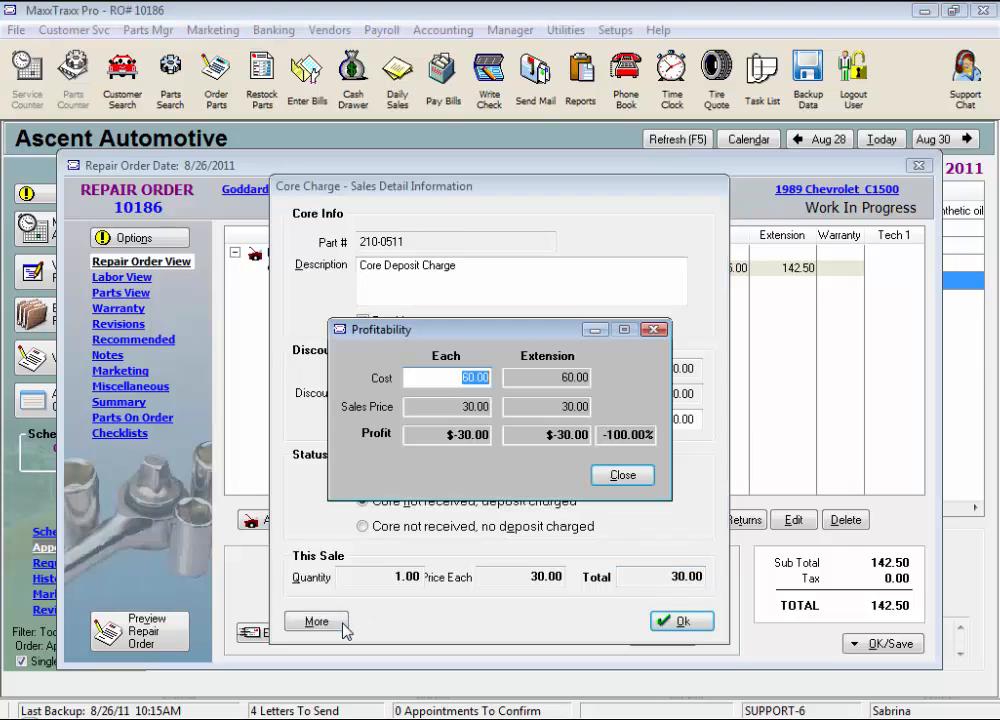
left_click(623, 476)
left_click(675, 624)
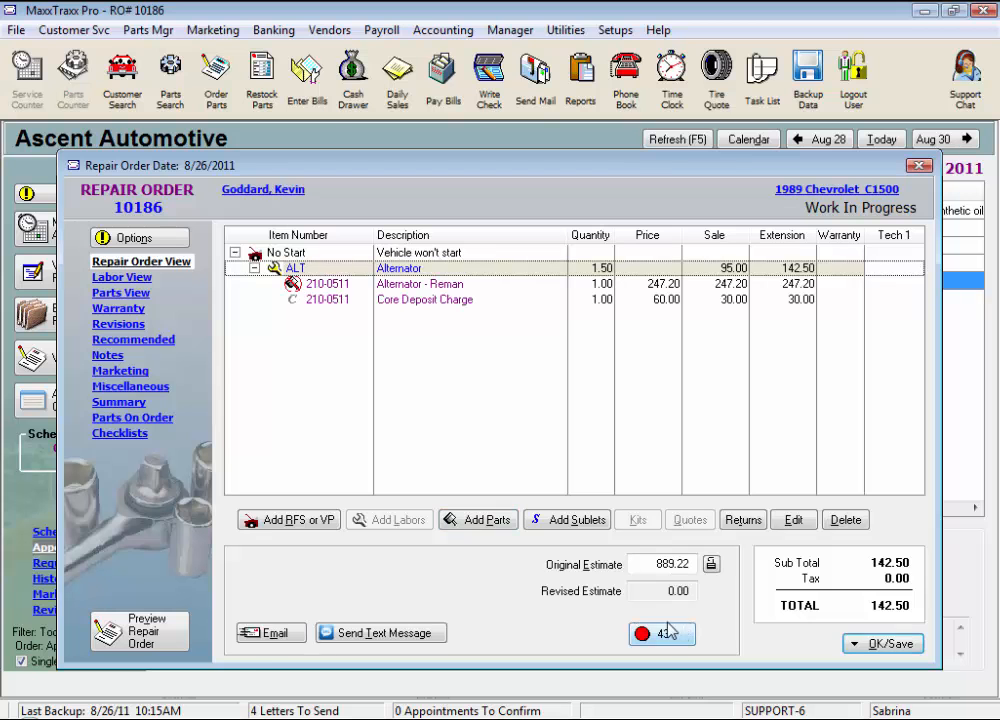
Step: Preview the printed repair order to review the alternator and core deposit lines, and close the preview
left_click(168, 636)
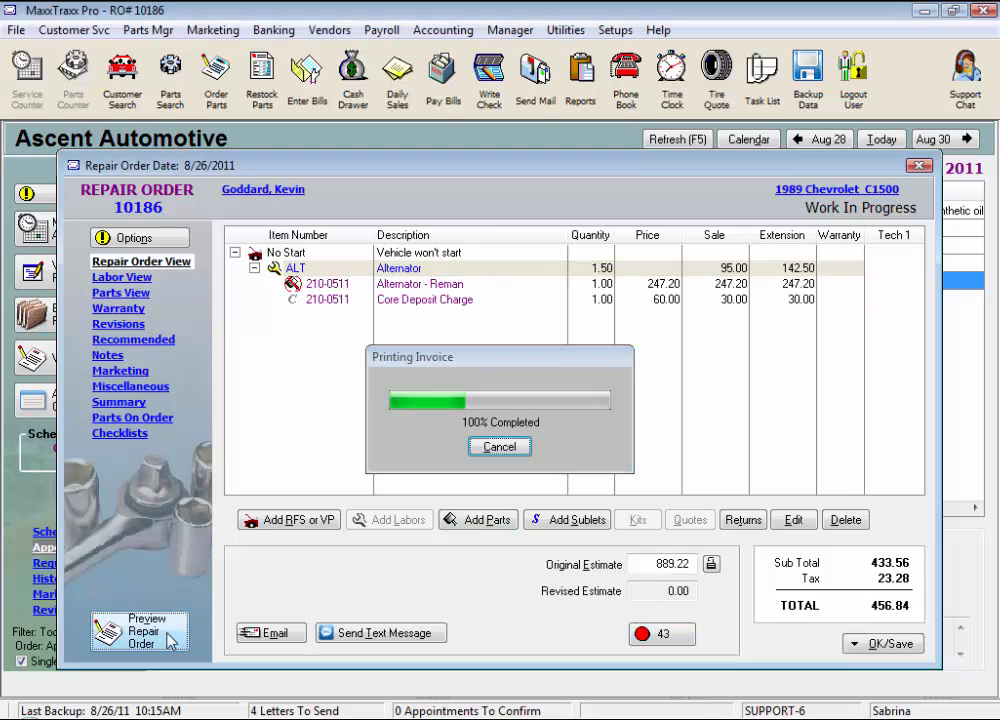
left_click(283, 453)
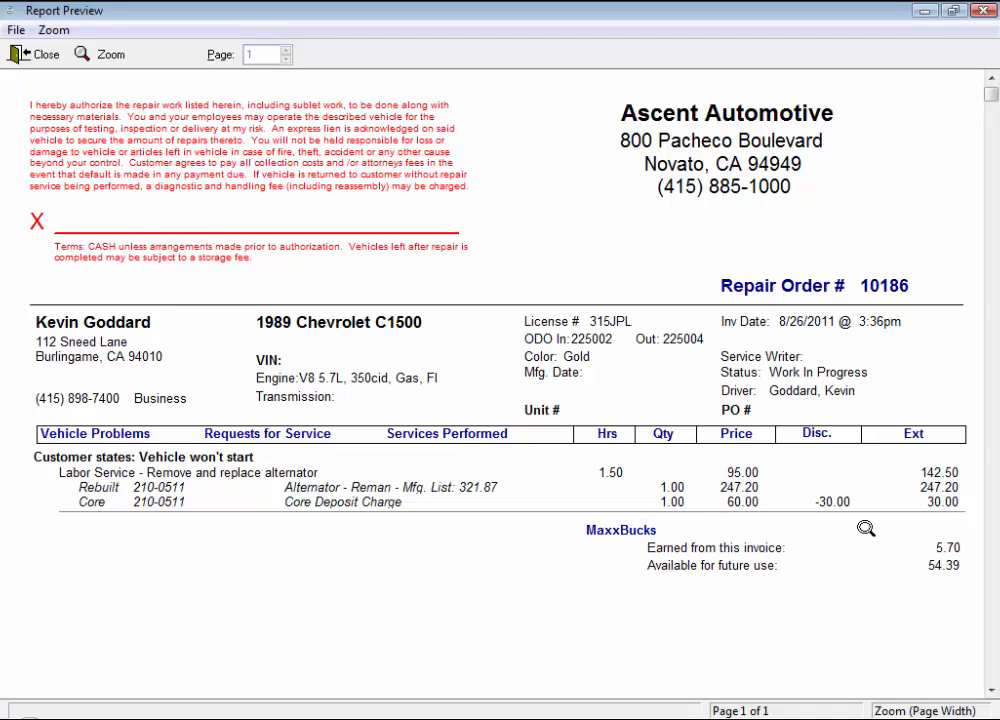
left_click(40, 58)
Step: Pay the 1989 Chevrolet C1500 repair order in full with 456.84 in cash and finish the payment
left_click(855, 644)
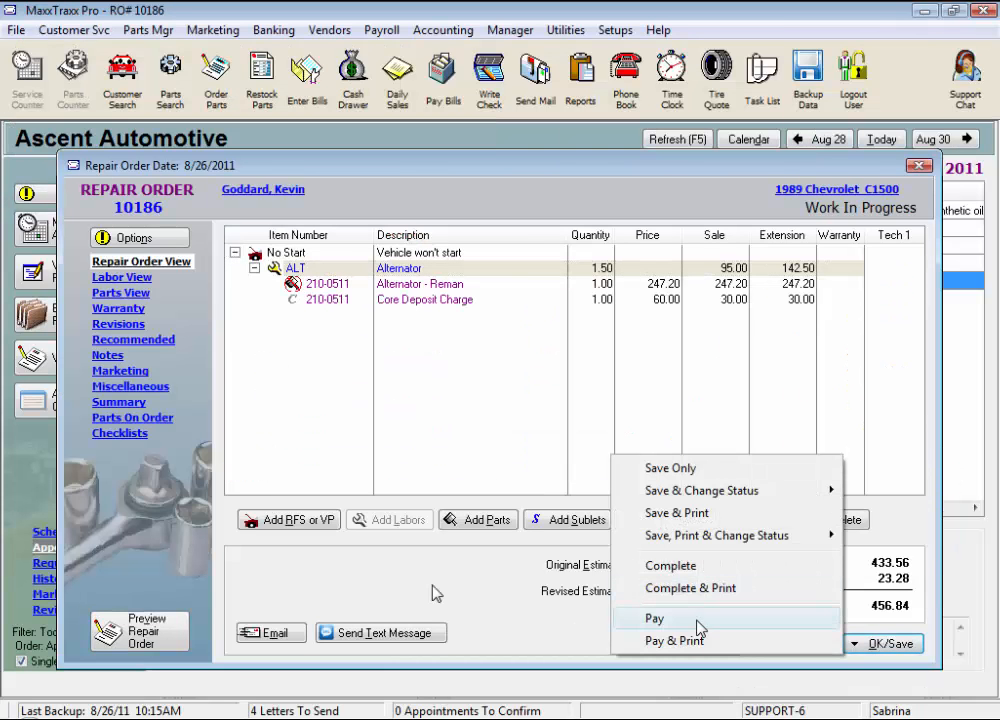
left_click(694, 626)
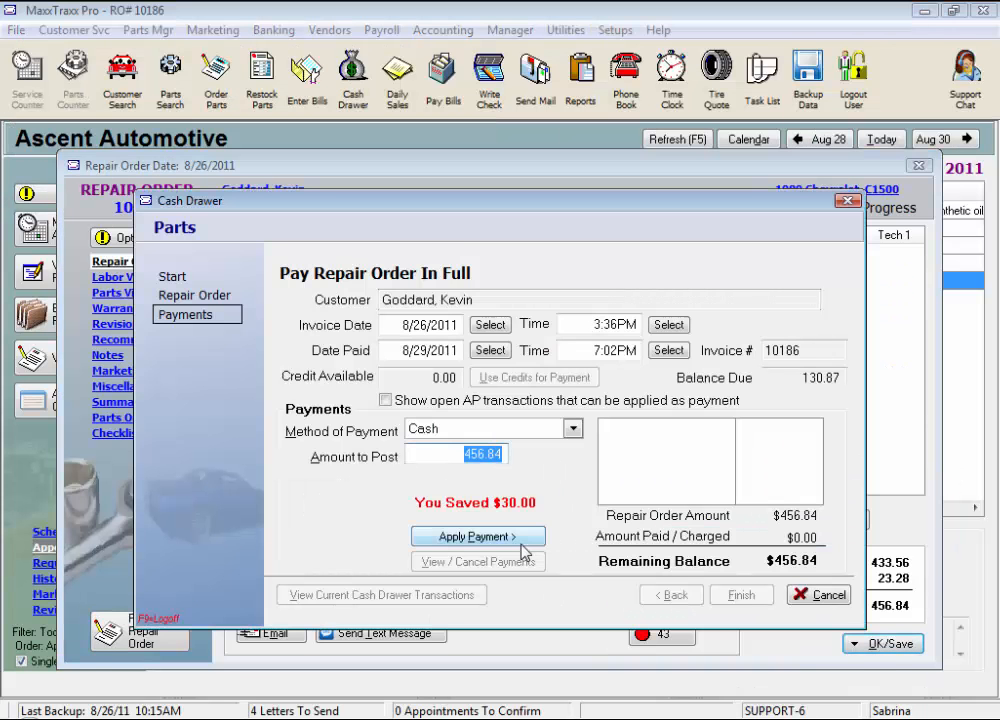
left_click(505, 540)
left_click(750, 596)
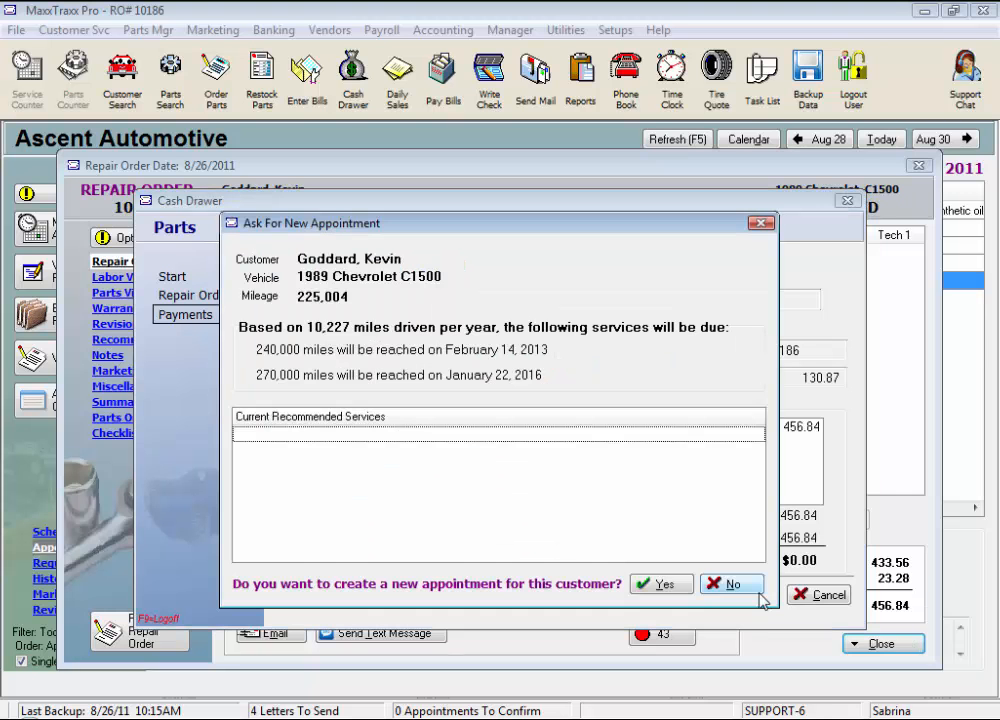
Step: Create a new appointment for the customer with the vehicle problem Parts/Core Refund as its reason for service
left_click(662, 585)
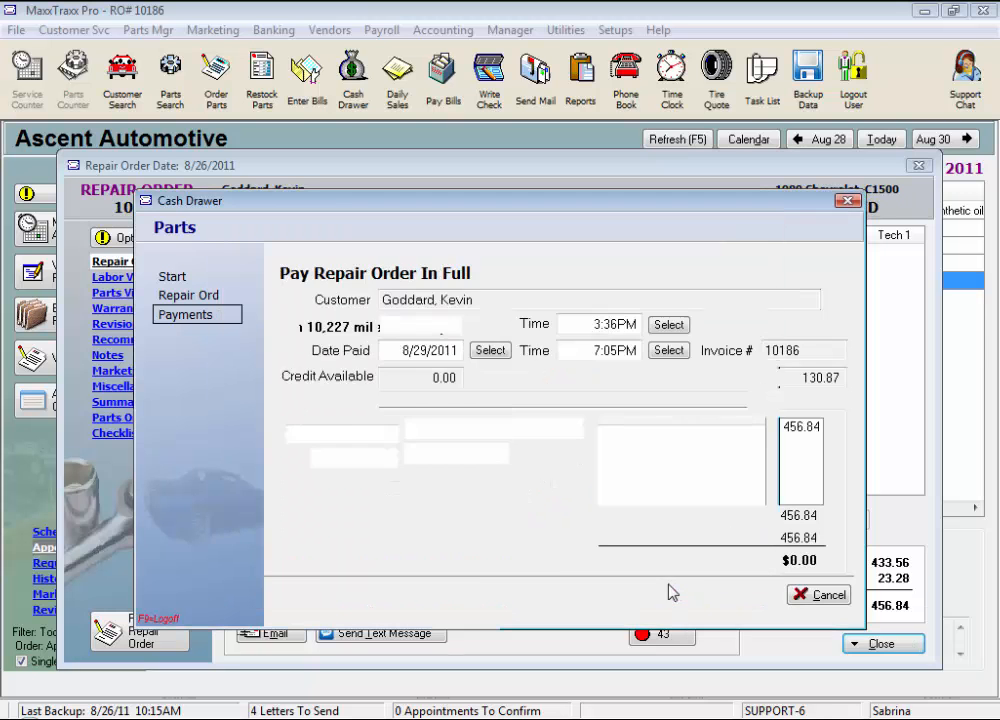
left_click(668, 599)
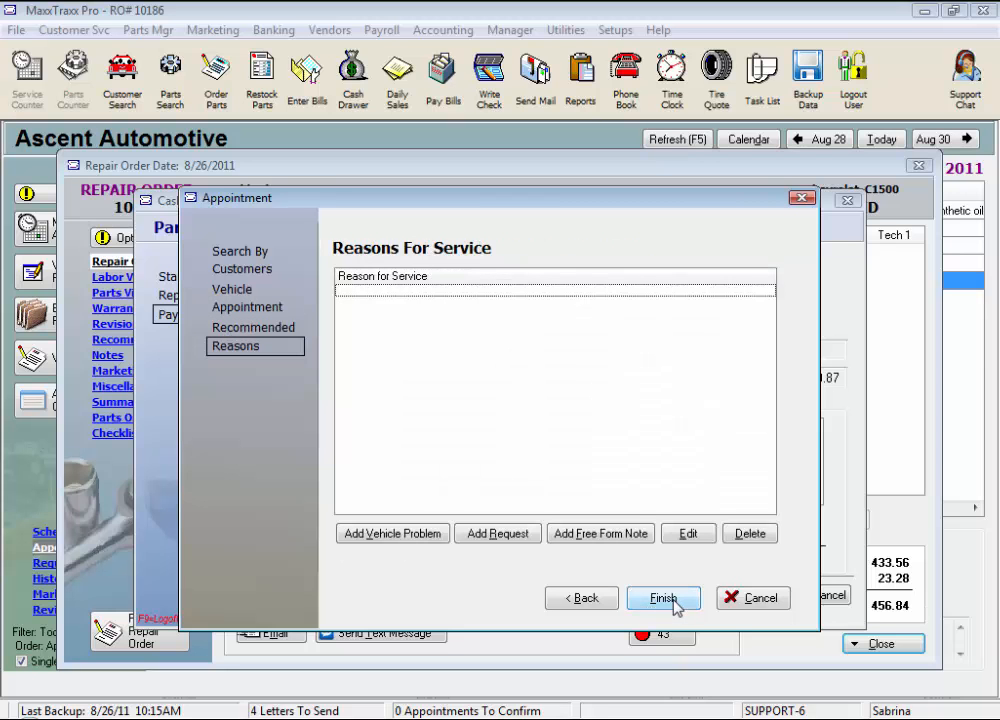
left_click(393, 533)
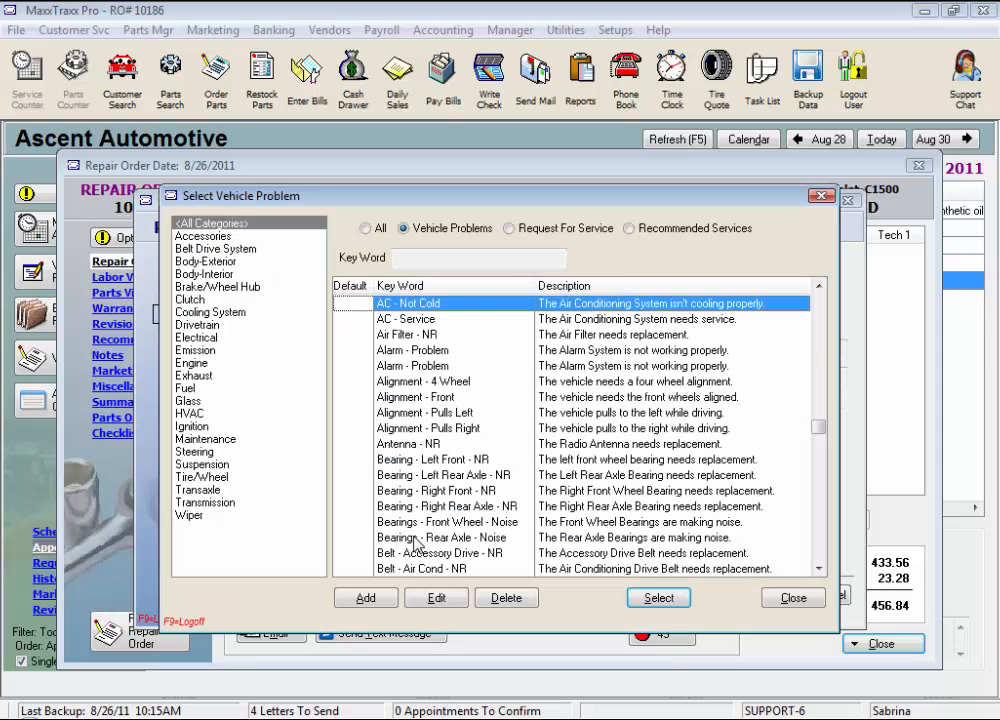
type("p")
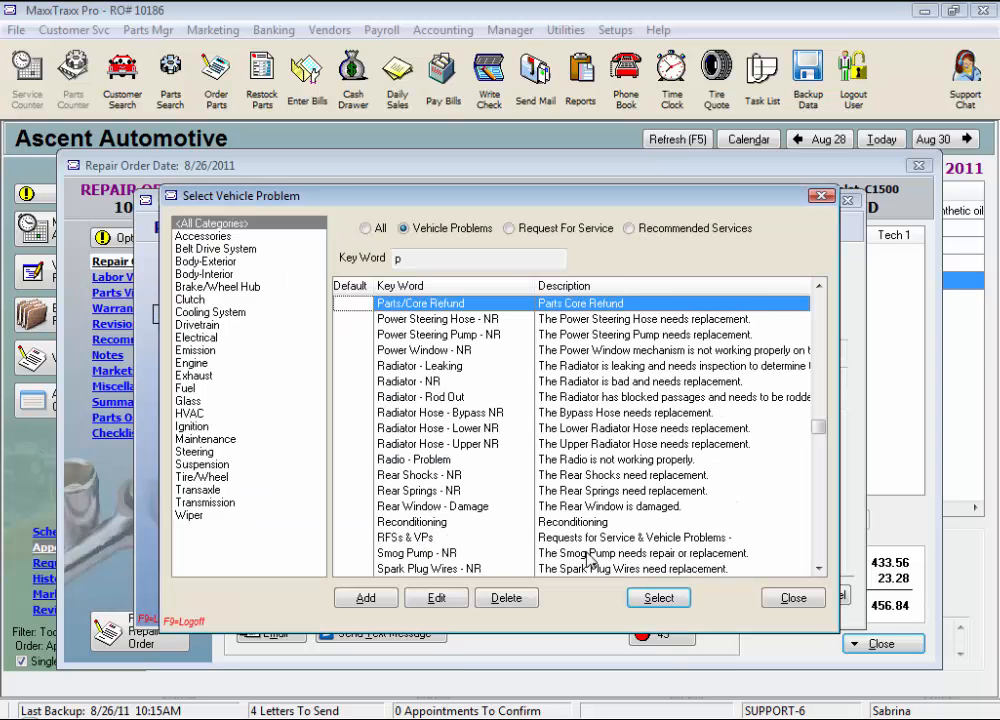
left_click(658, 598)
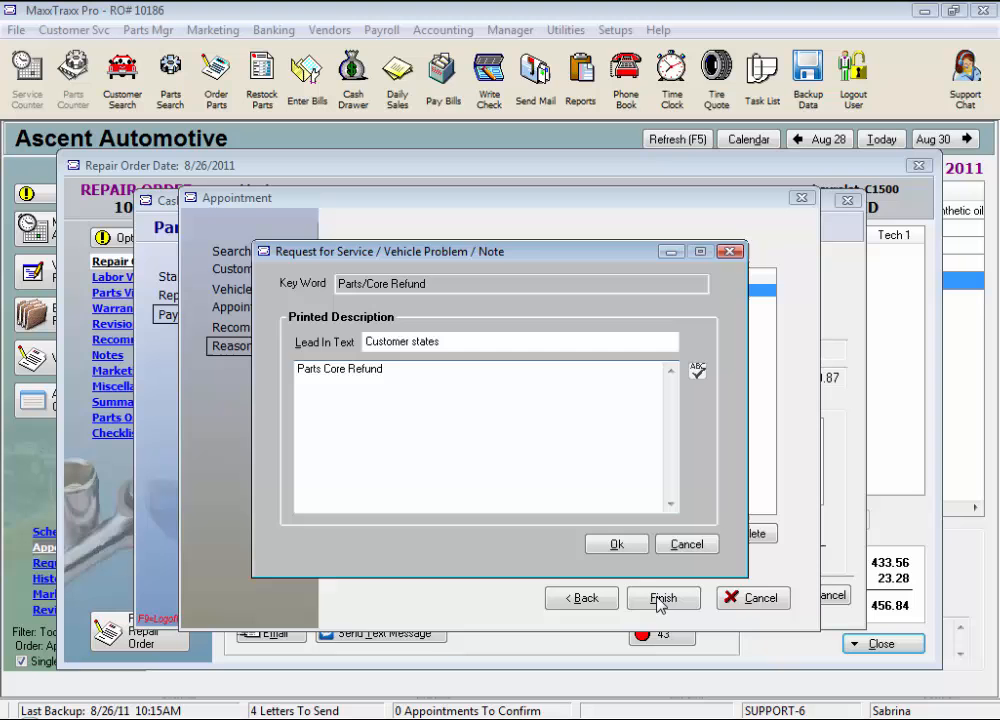
left_click(617, 544)
left_click(658, 598)
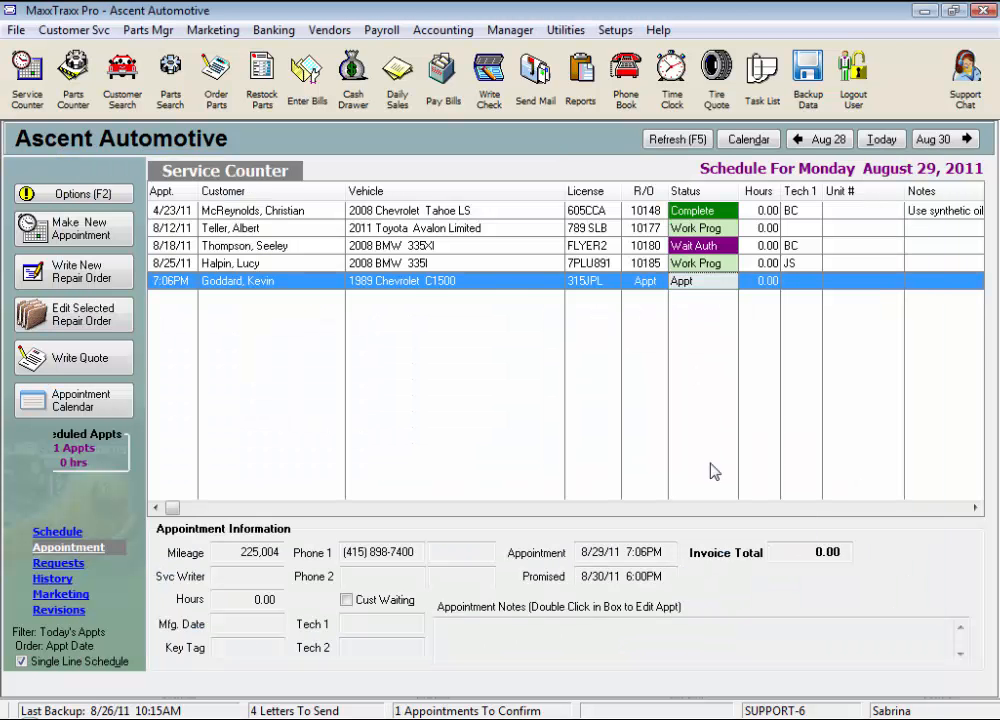
Step: Open the new 1989 Chevrolet C1500 appointment as a repair order and add the PCR Parts/Core Refund labor
double_click(468, 283)
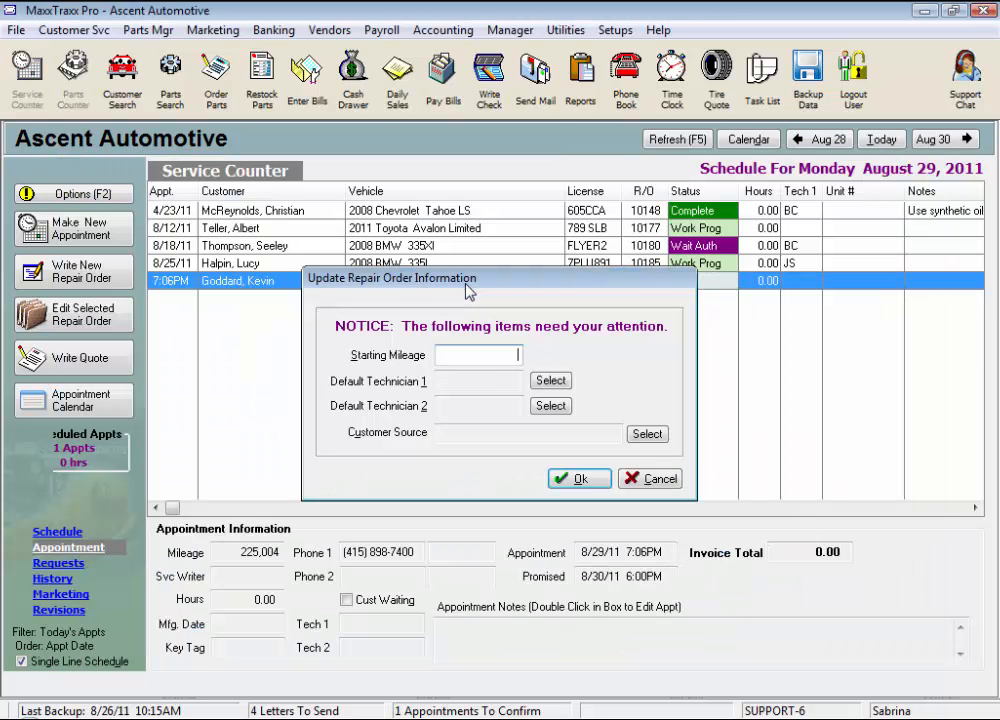
left_click(574, 479)
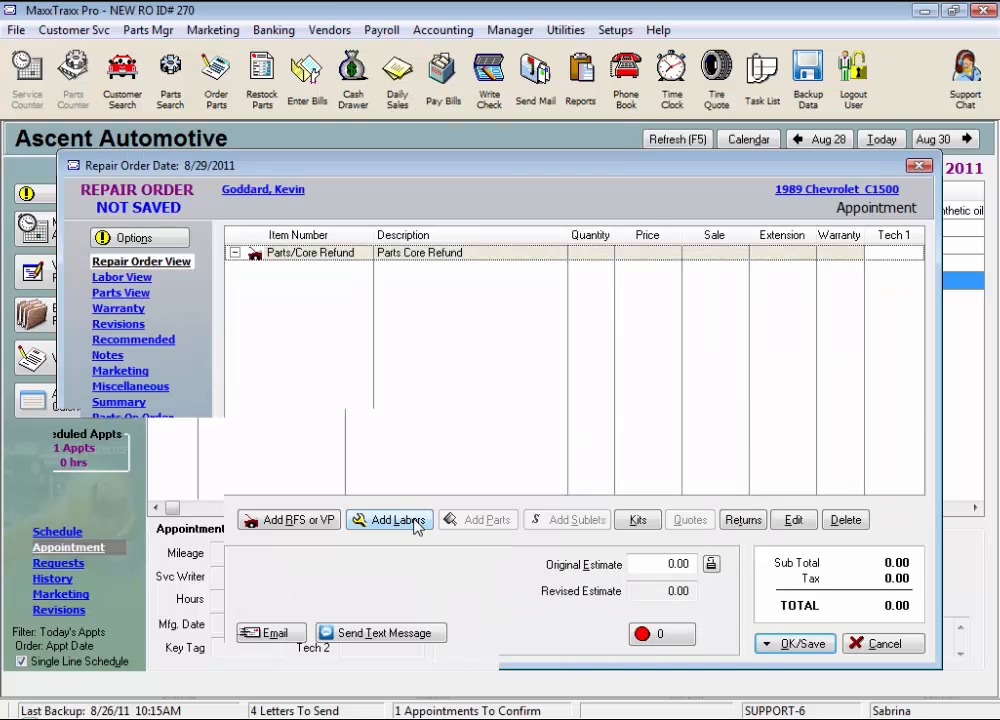
left_click(395, 520)
left_click(420, 103)
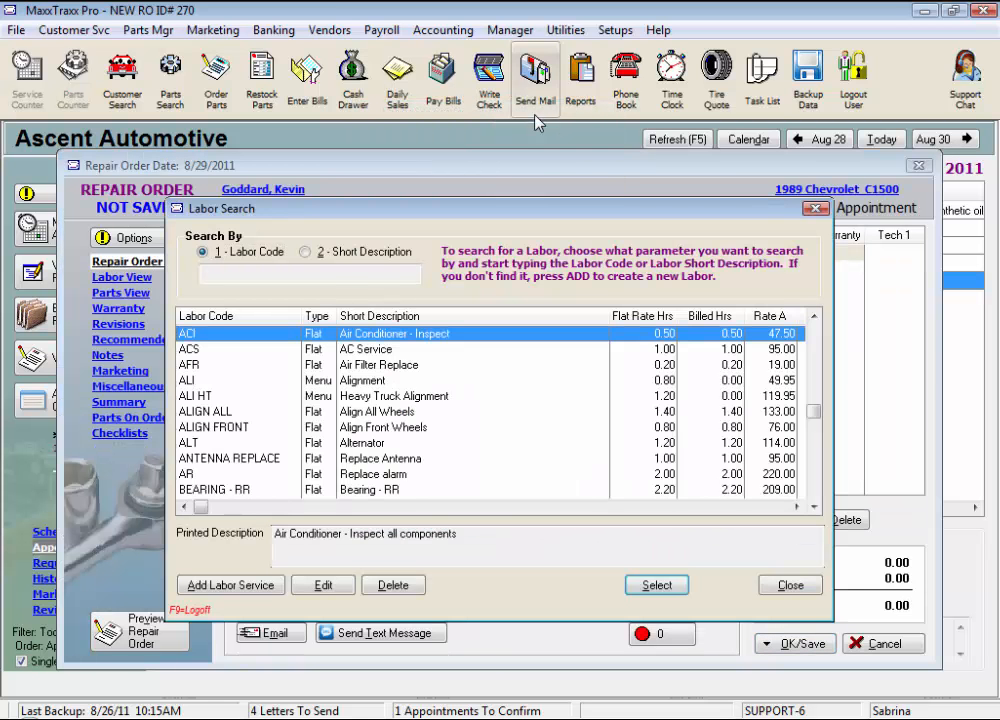
type("P")
left_click(400, 350)
double_click(400, 350)
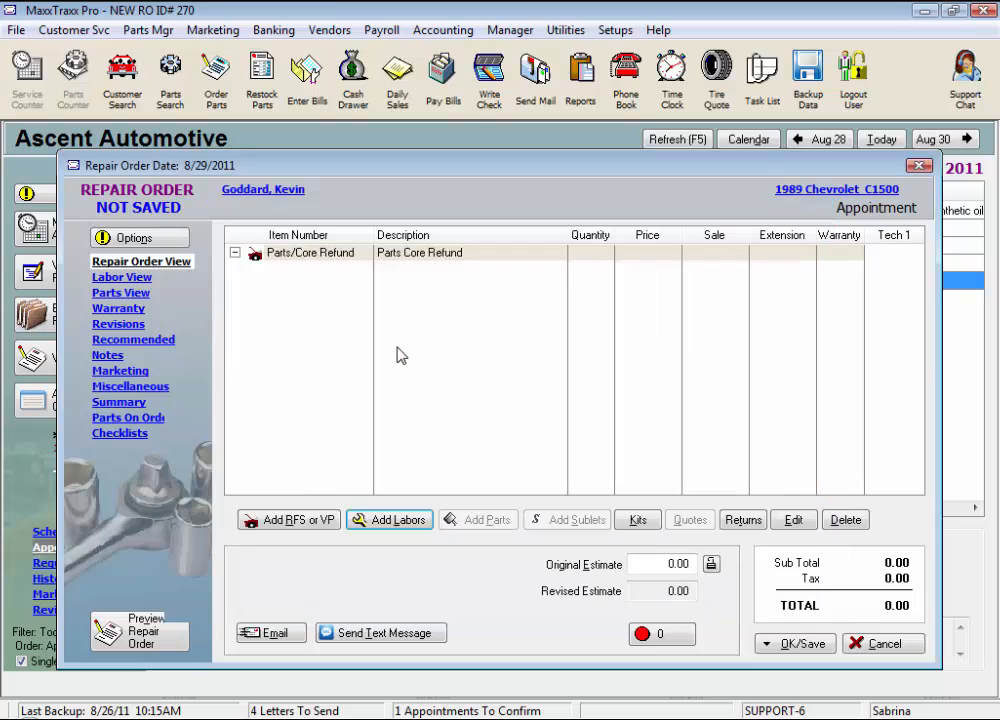
left_click(672, 676)
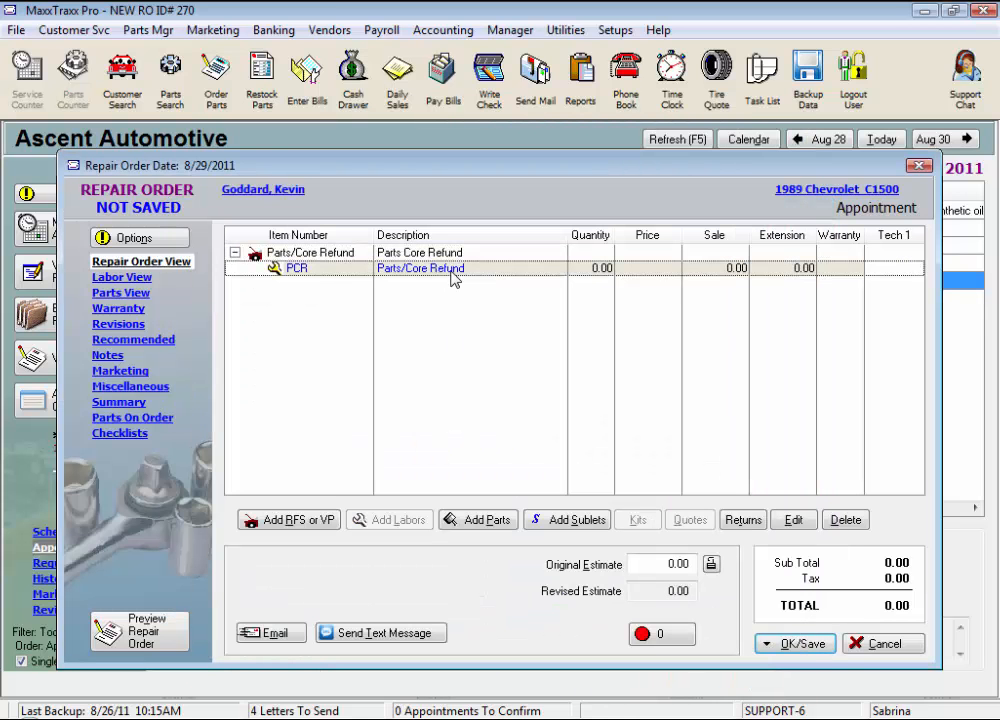
Step: Refund the core charge for part 210-0511 at an adjusted price of 30.00 and take the repair order to payment
right_click(451, 272)
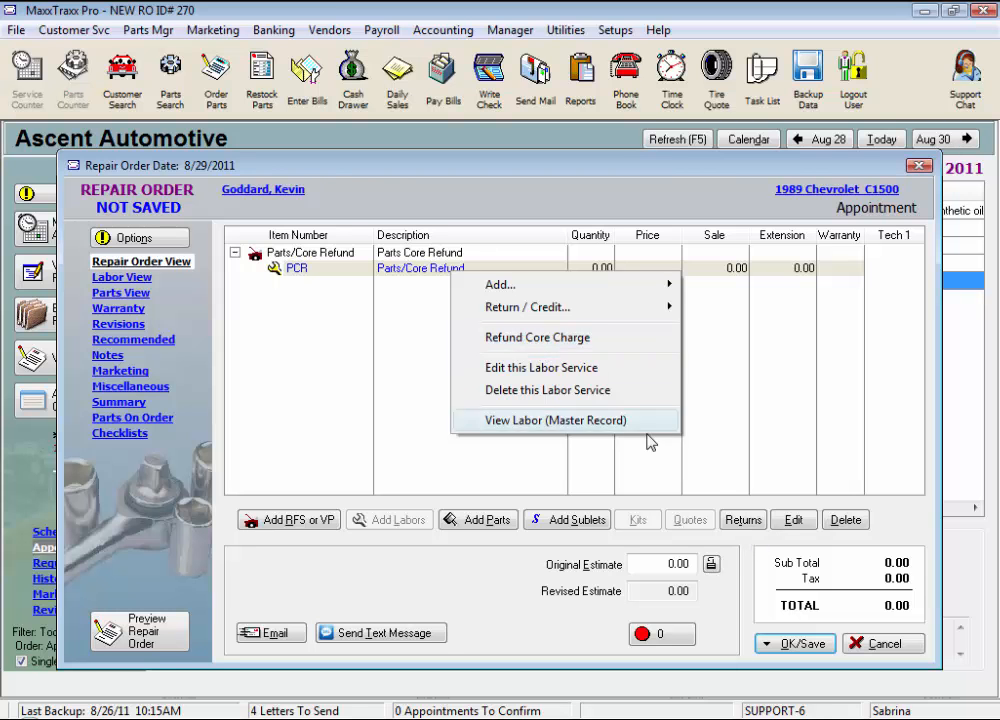
left_click(548, 340)
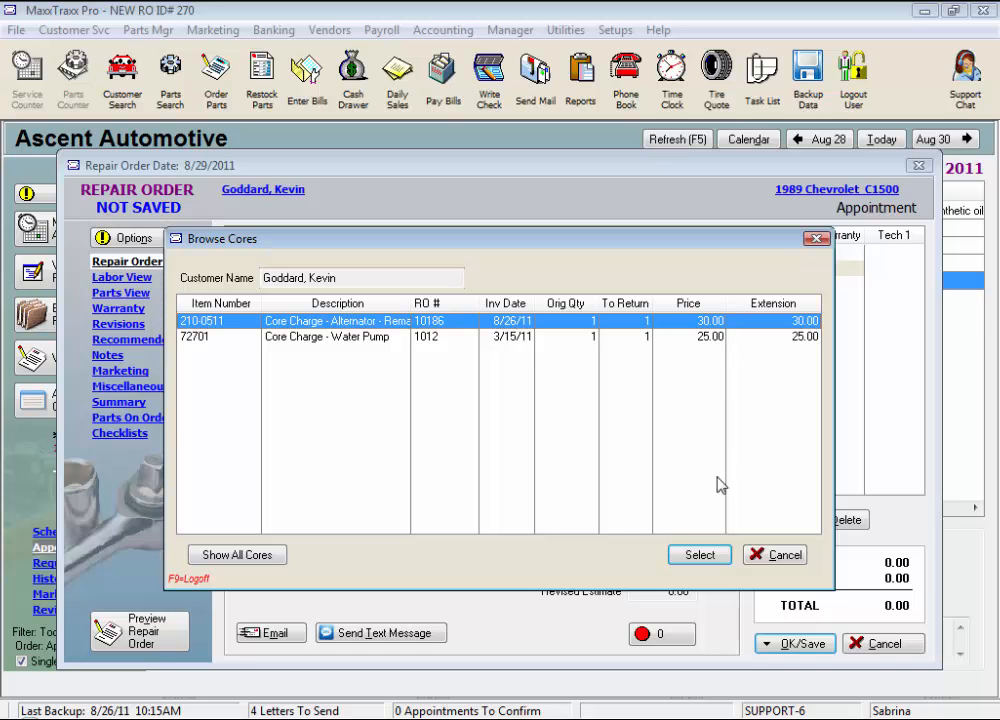
left_click(710, 556)
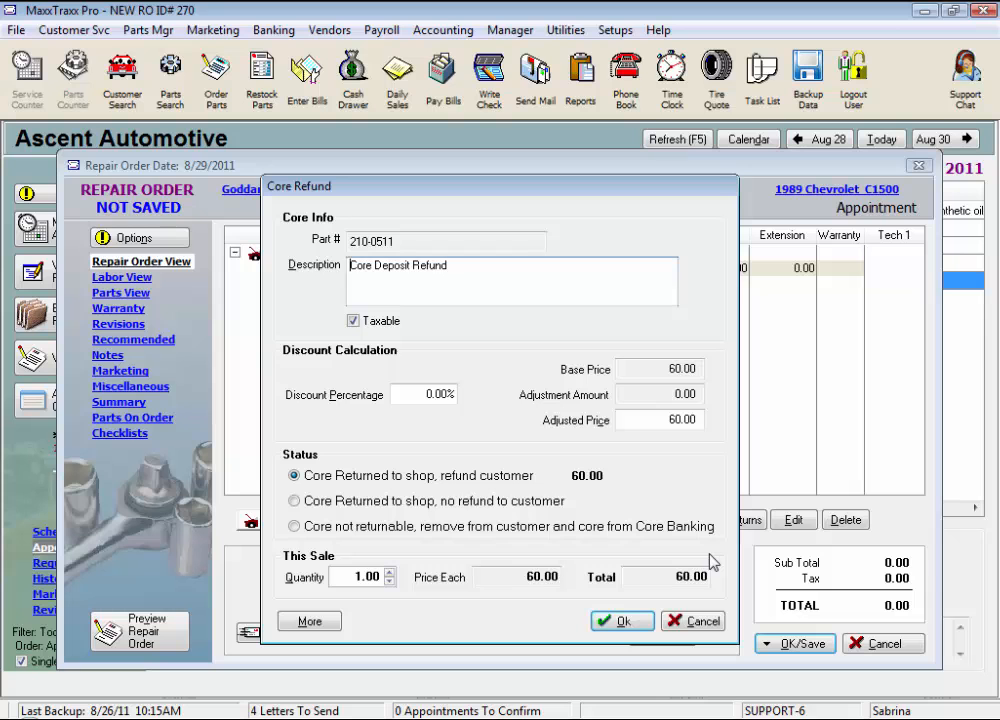
double_click(647, 414)
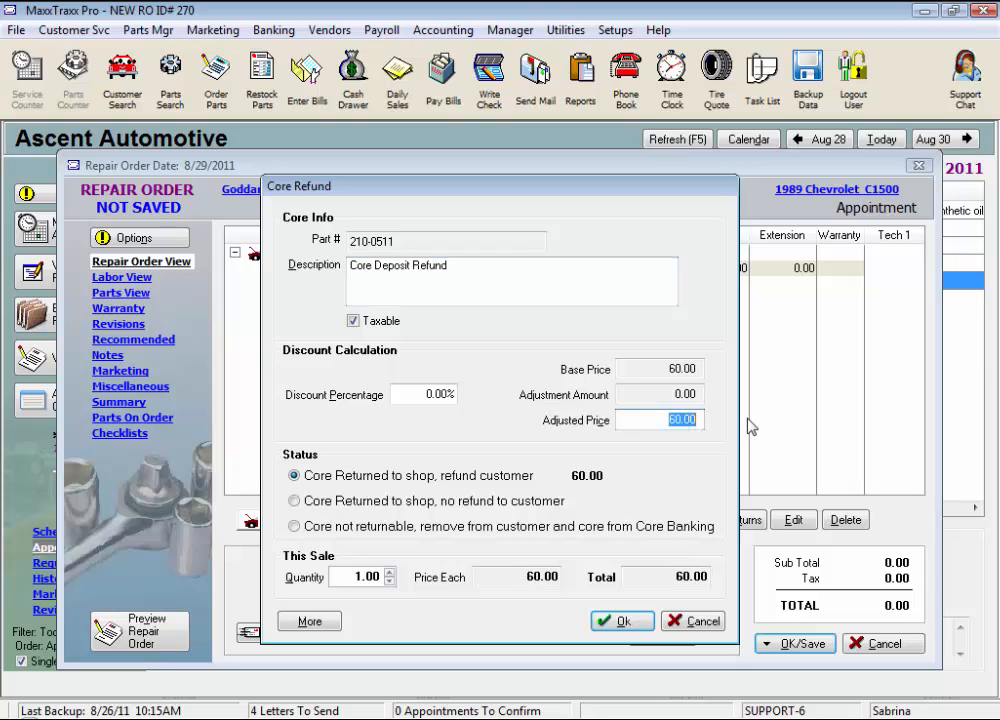
type("3")
key("Tab")
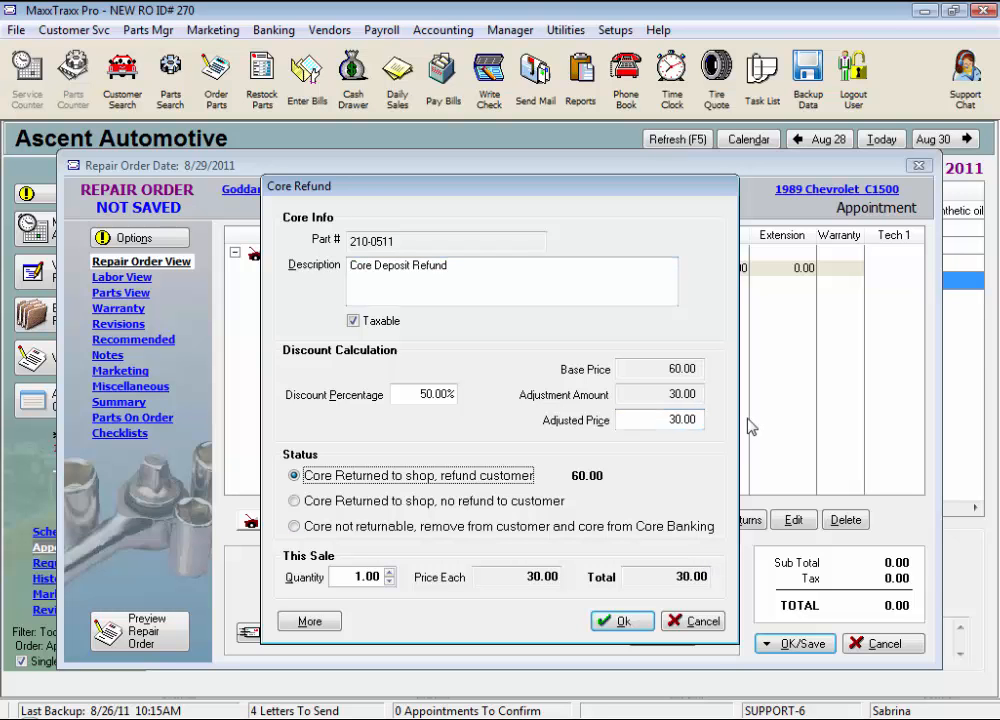
left_click(622, 621)
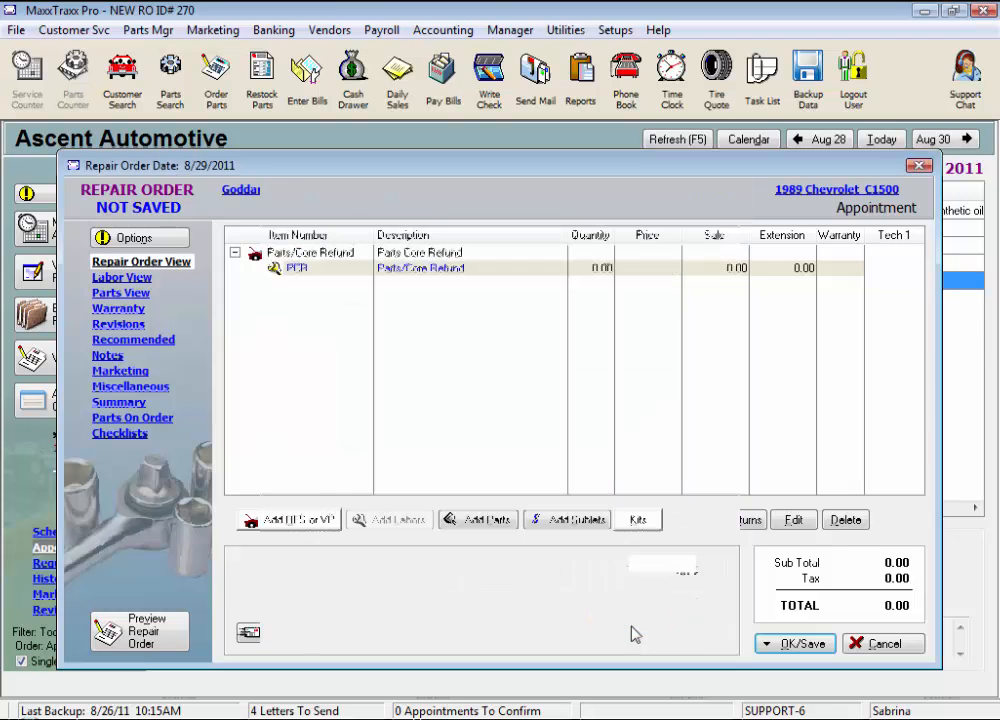
left_click(822, 645)
left_click(812, 620)
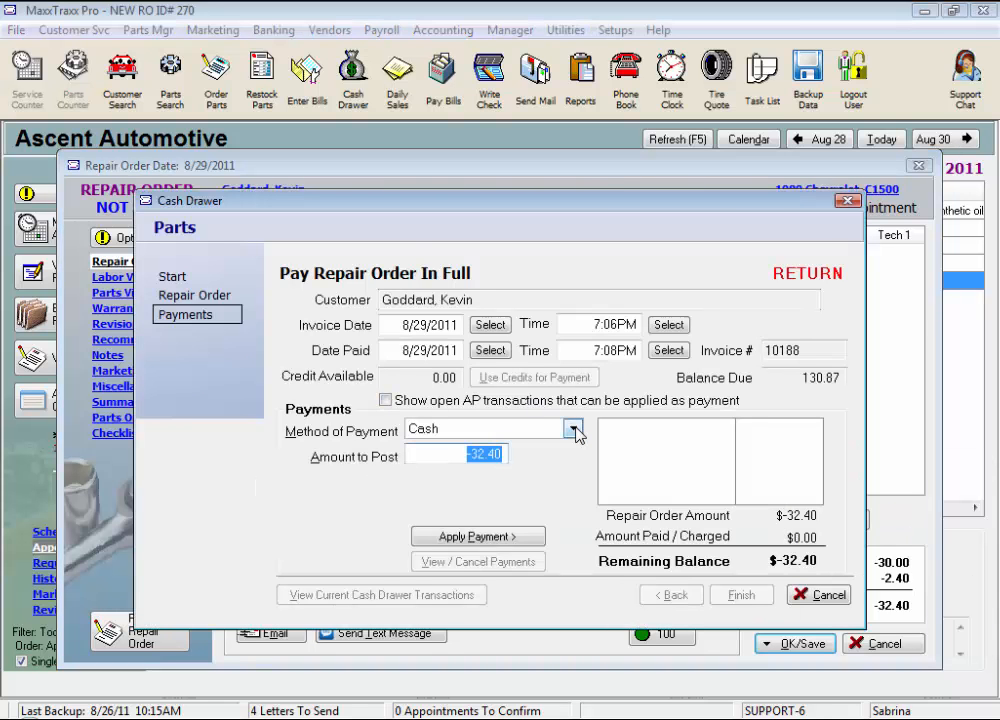
Step: Try Visa and A/R Credit as the method of payment for the refund
left_click(574, 429)
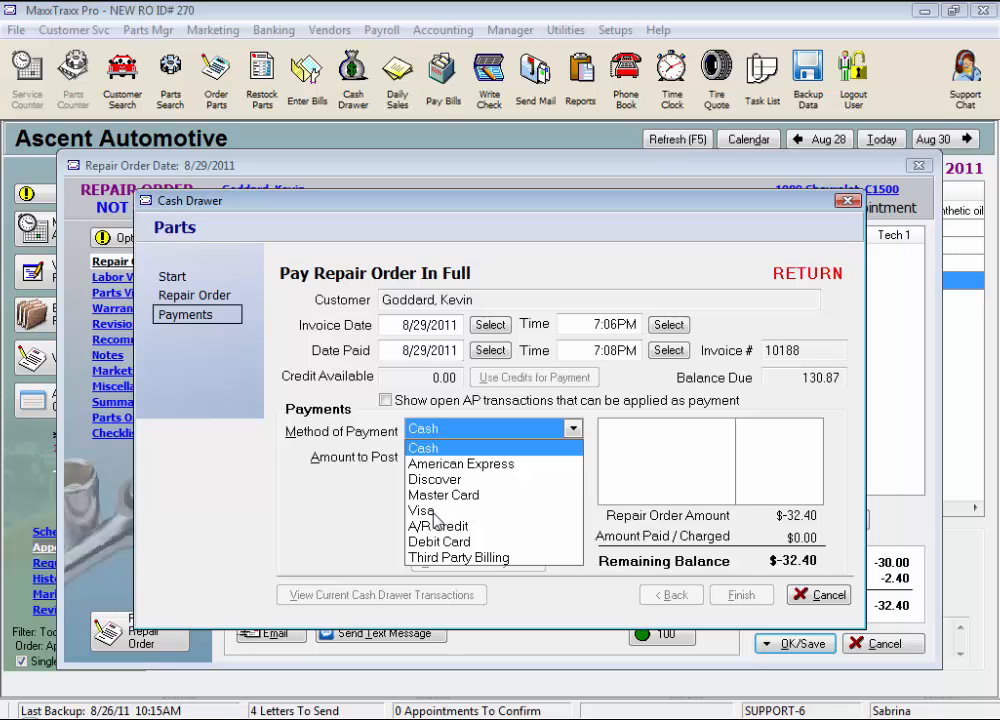
left_click(450, 509)
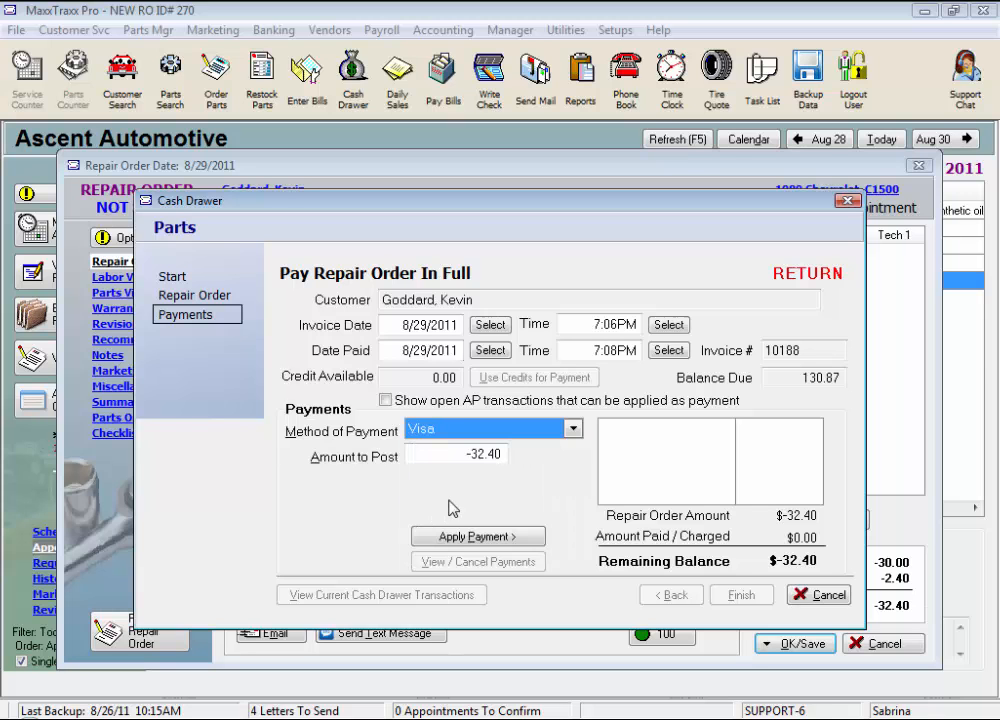
left_click(573, 429)
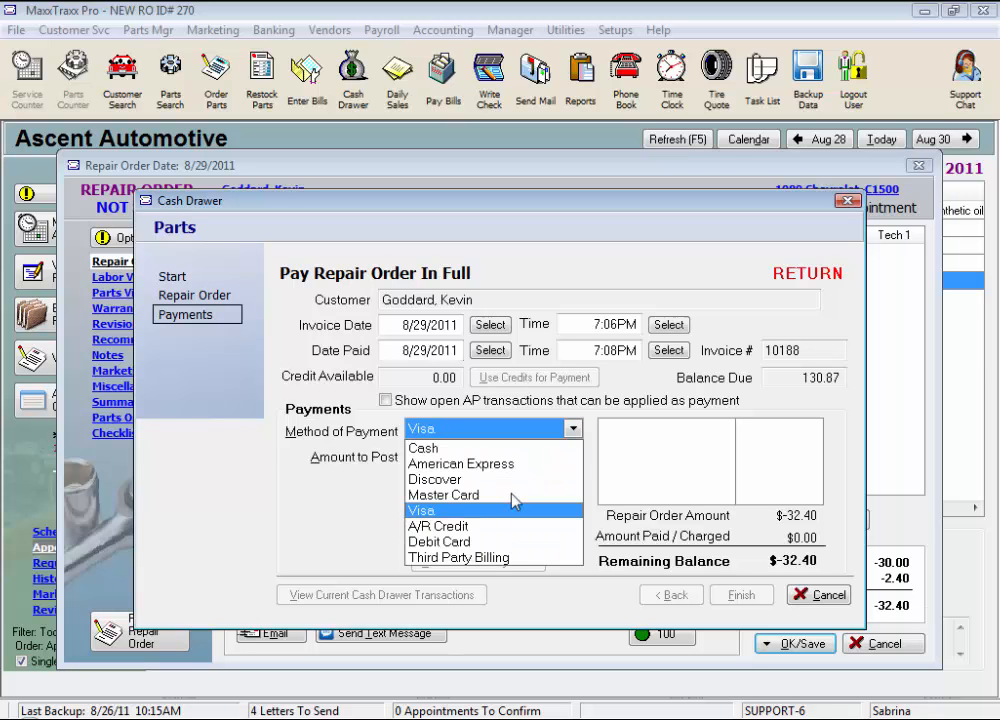
left_click(474, 530)
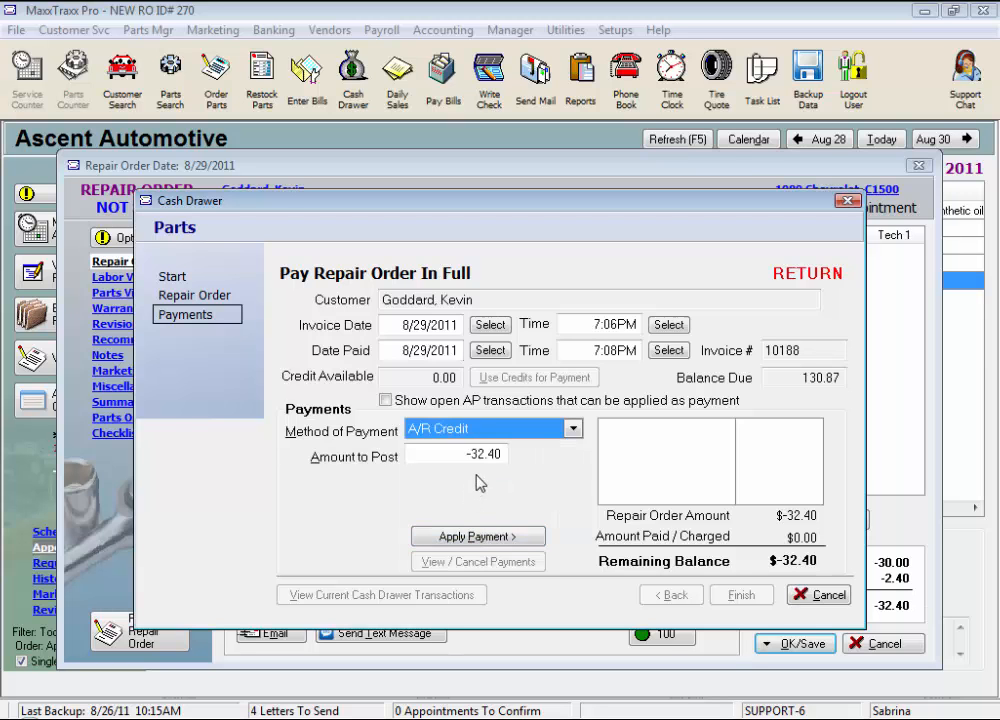
Step: Set the method of payment to Cash and apply the -32.40 refund
left_click(575, 430)
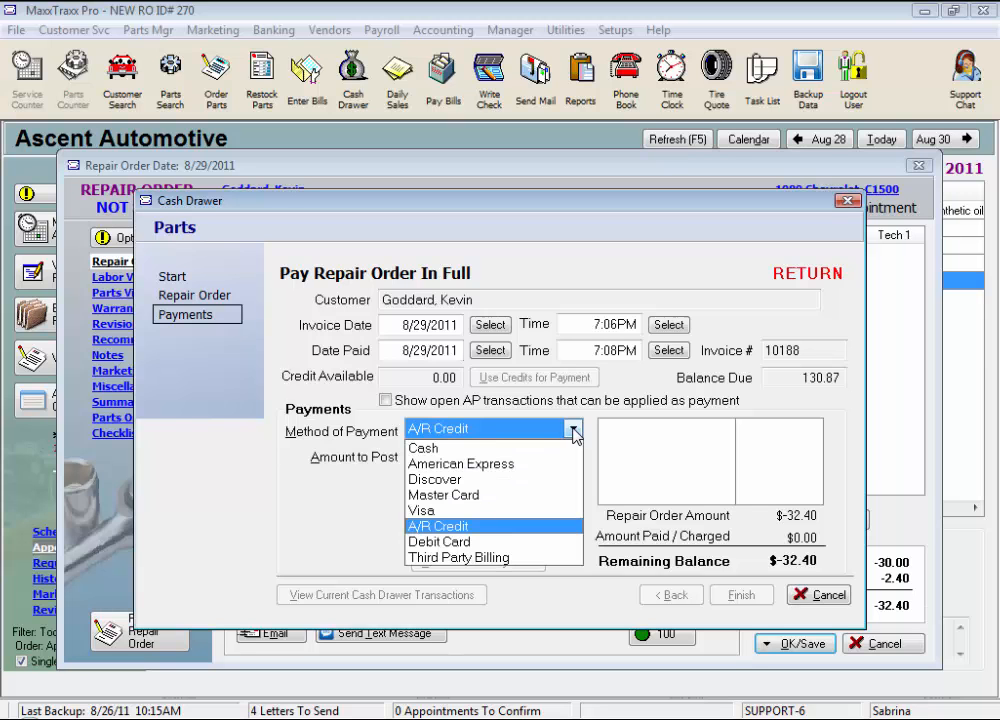
left_click(450, 448)
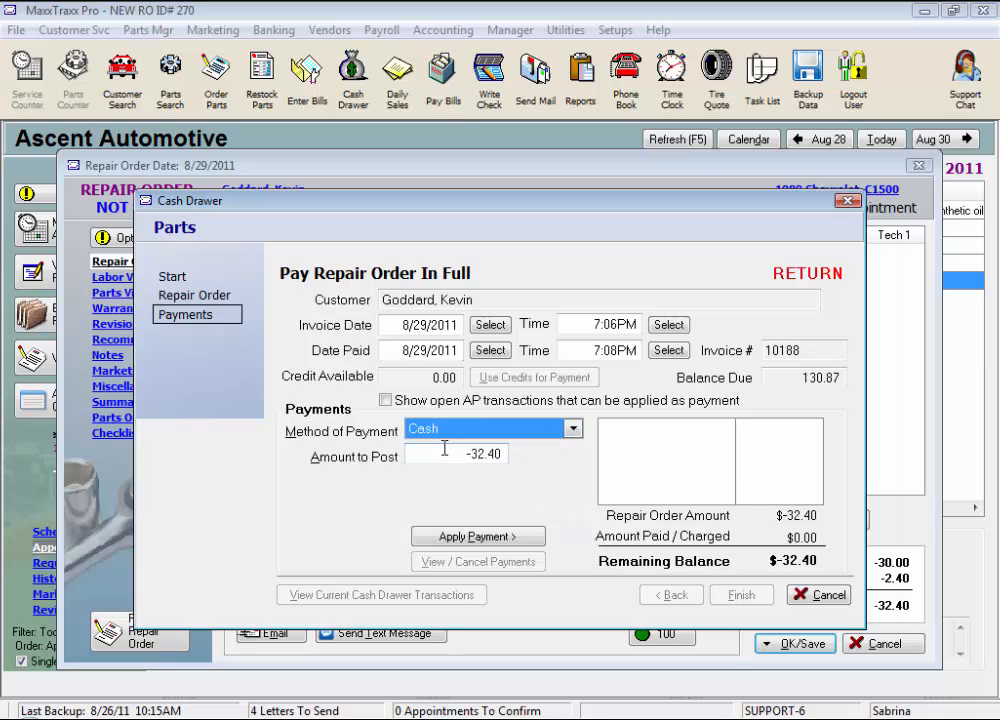
left_click(486, 538)
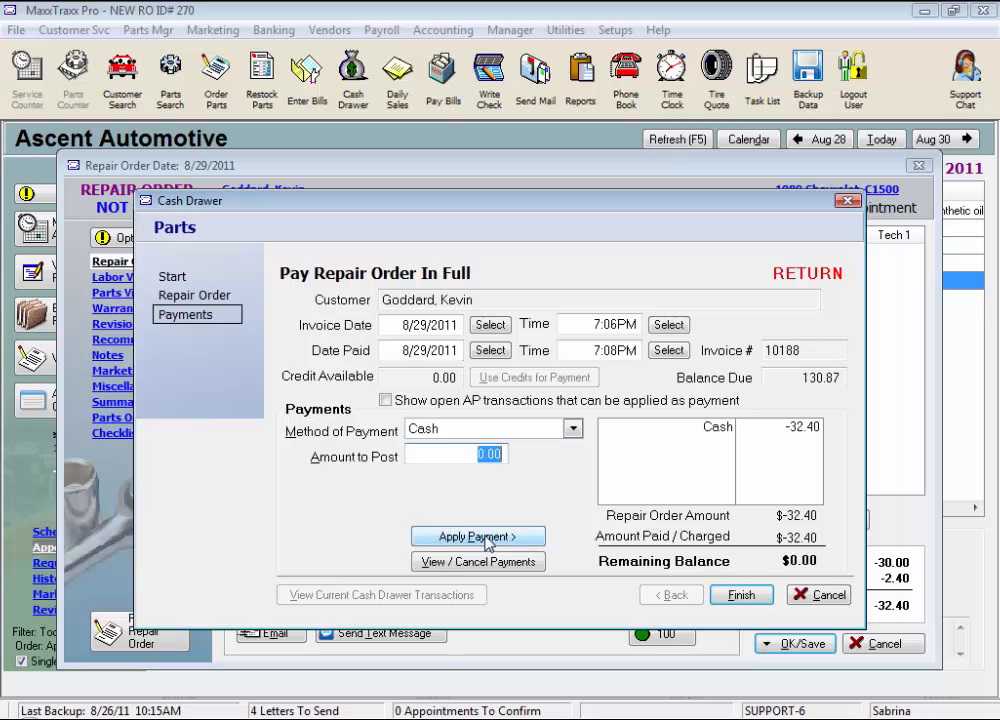
Step: Finish the repair order's refund payment and dismiss the marketing letters review without adding a letter
left_click(763, 598)
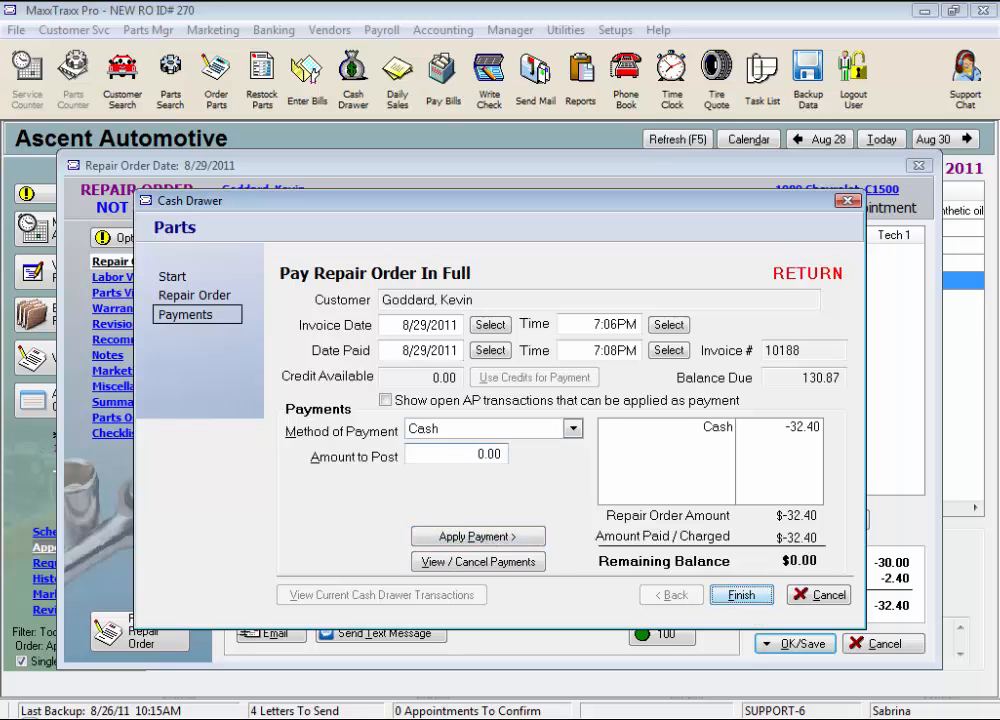
left_click(757, 592)
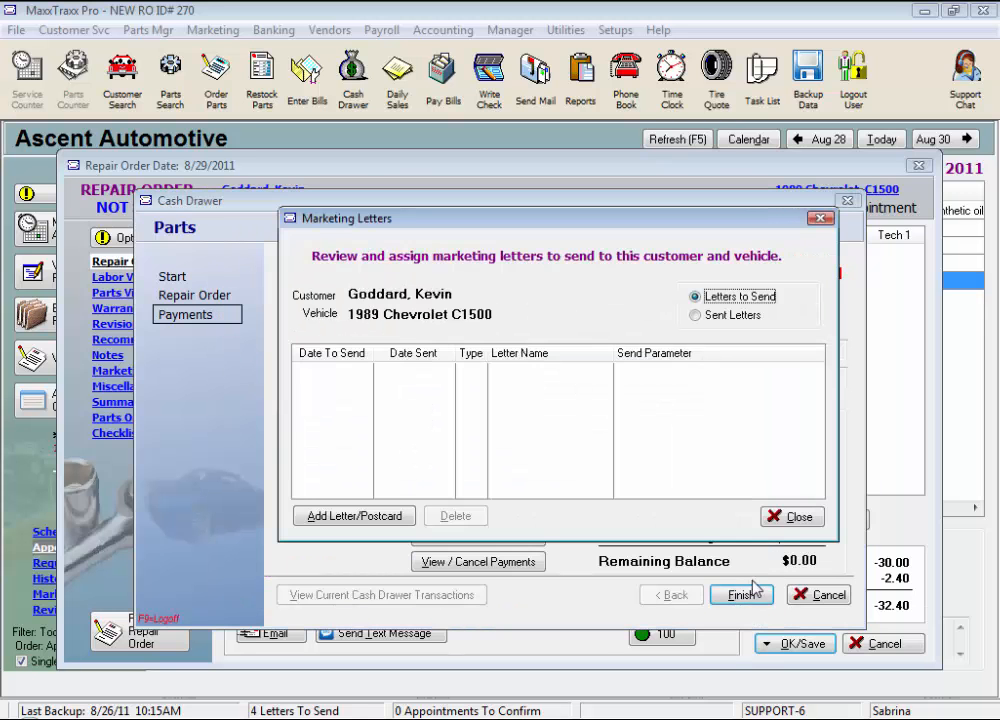
left_click(789, 516)
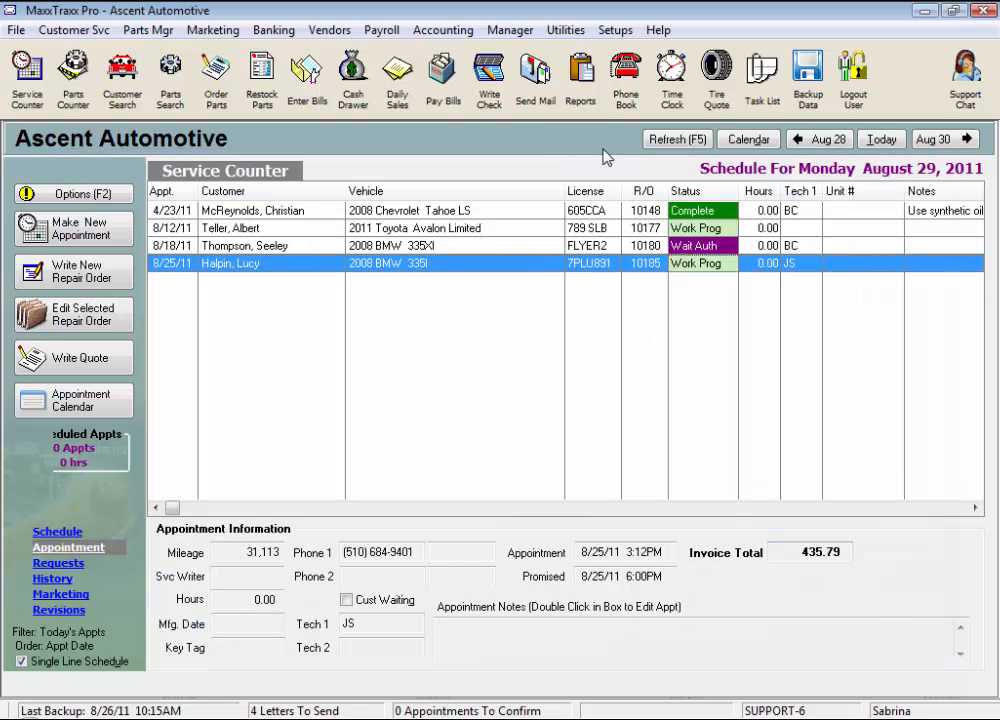
Step: Run the inventory Core Banking Report for all cores owed, review it, and return to the service counter schedule
left_click(589, 117)
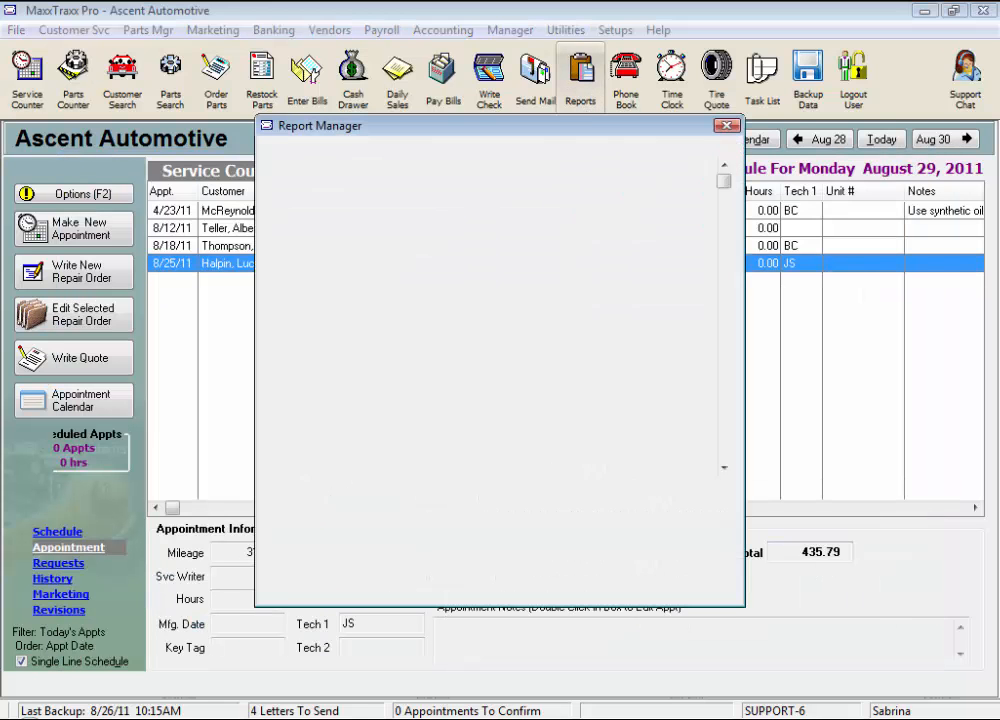
left_click(336, 285)
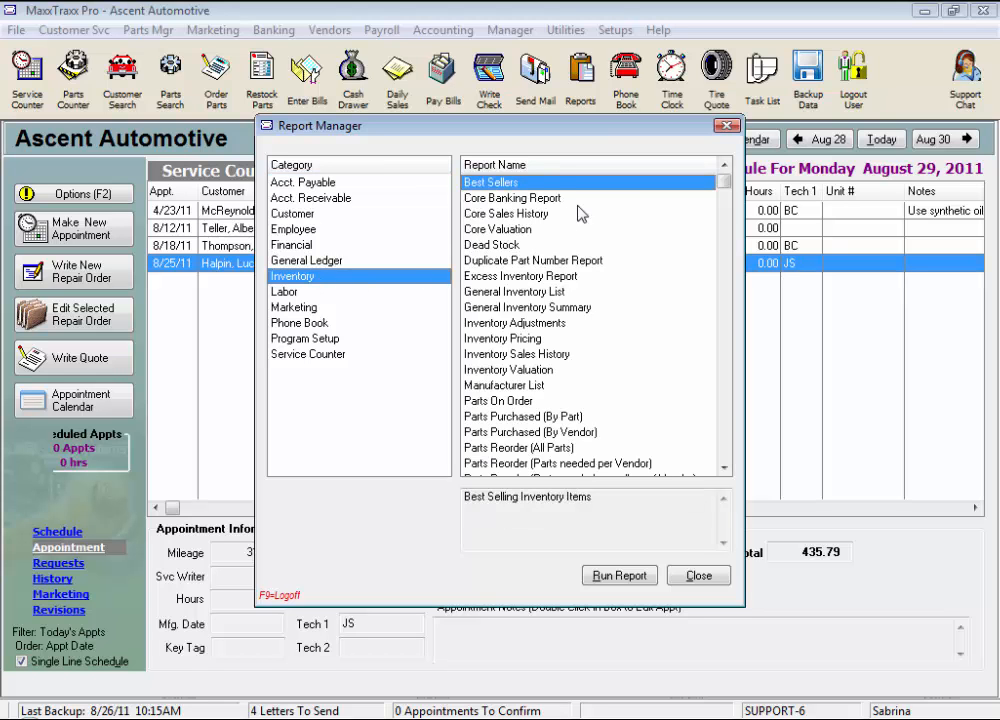
left_click(597, 199)
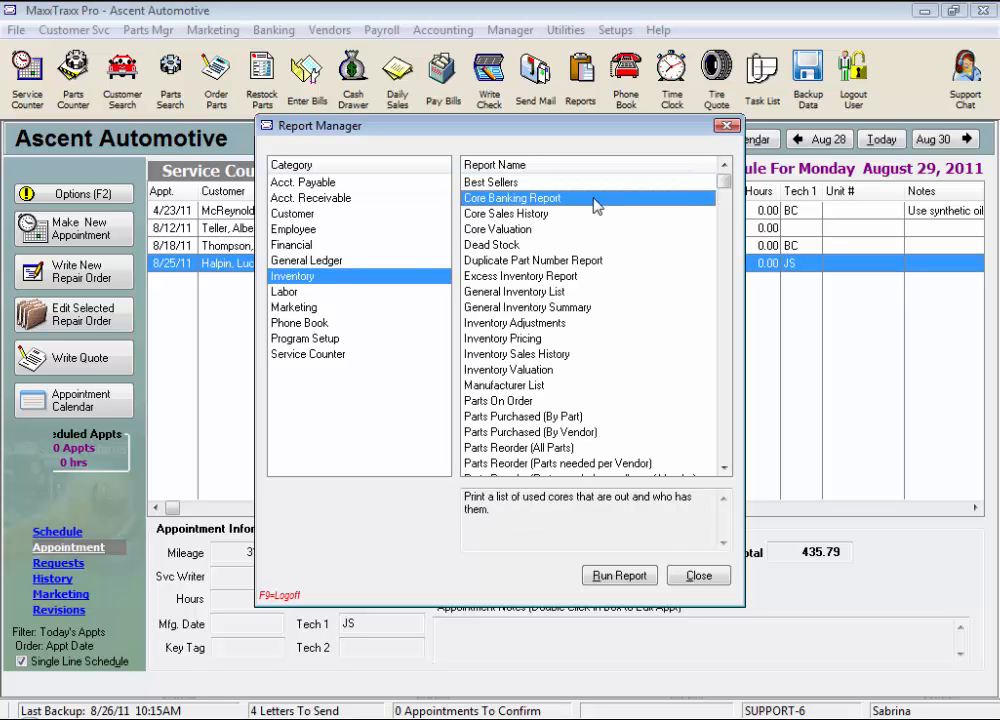
left_click(626, 575)
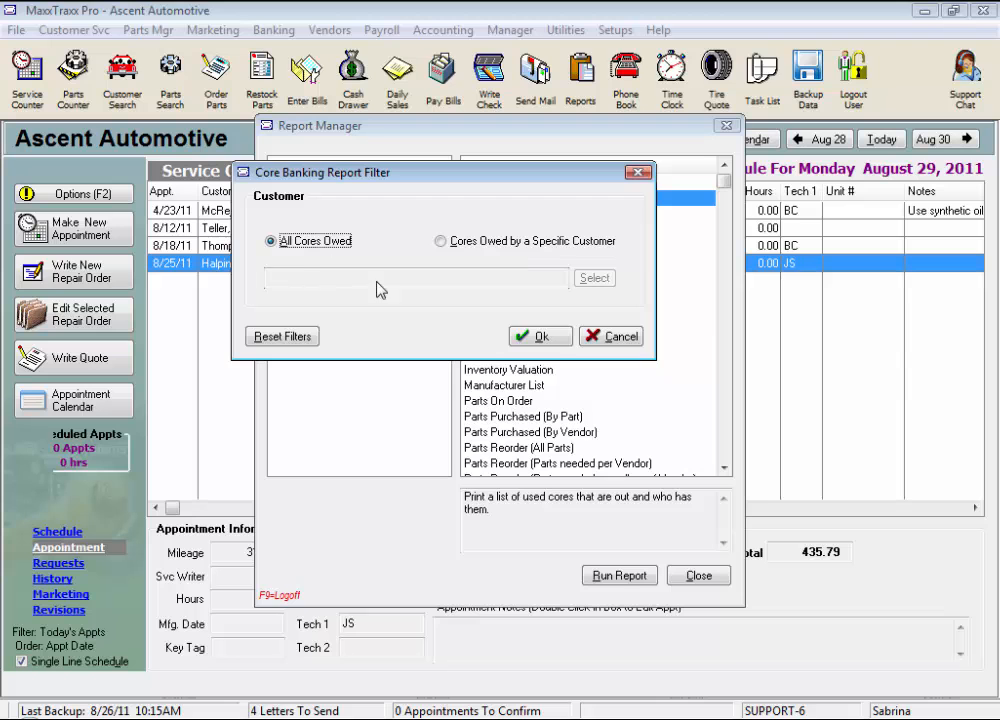
left_click(558, 338)
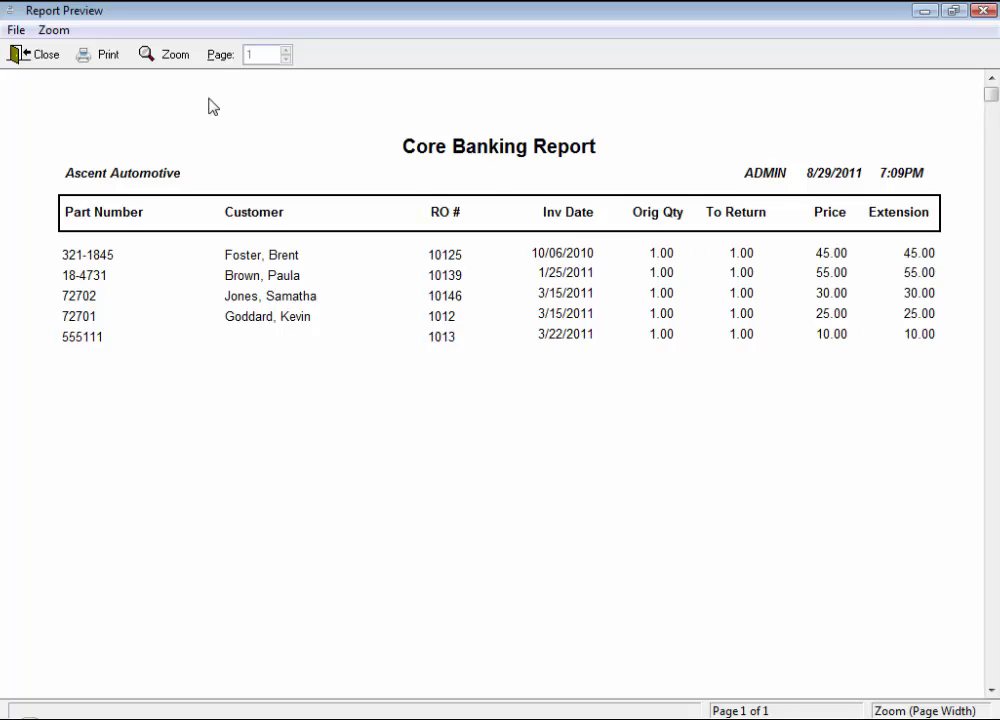
left_click(27, 58)
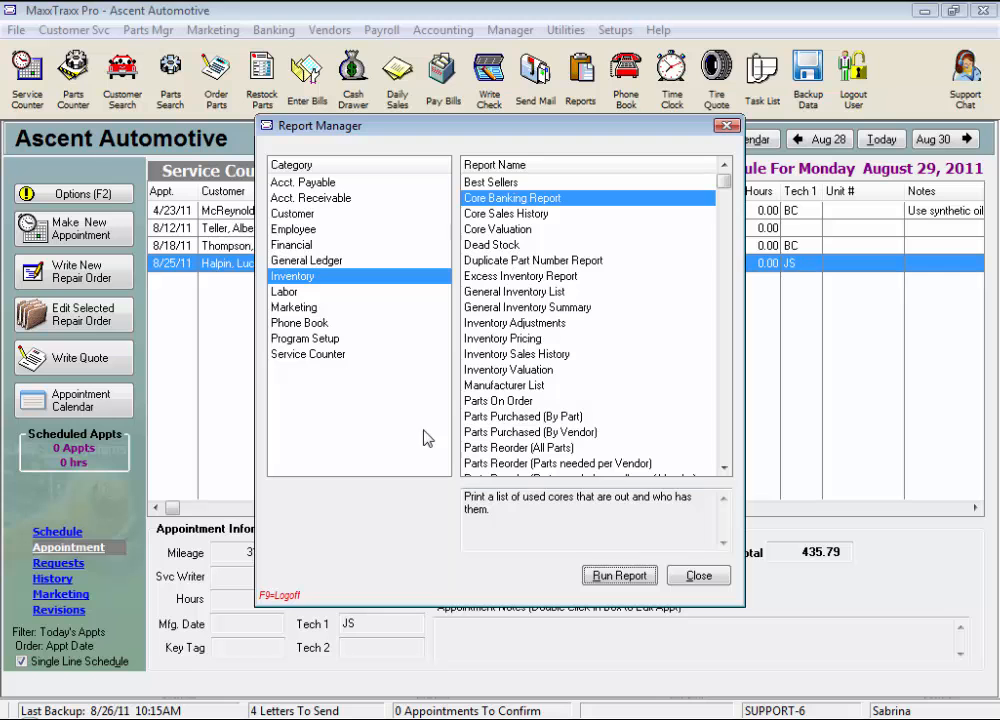
left_click(699, 577)
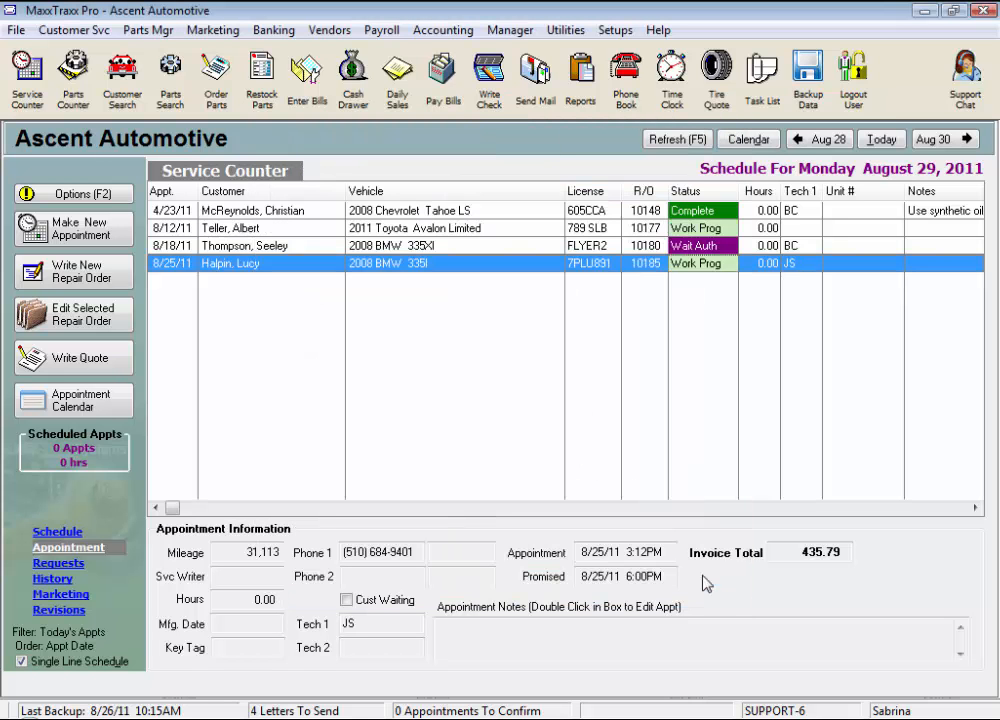